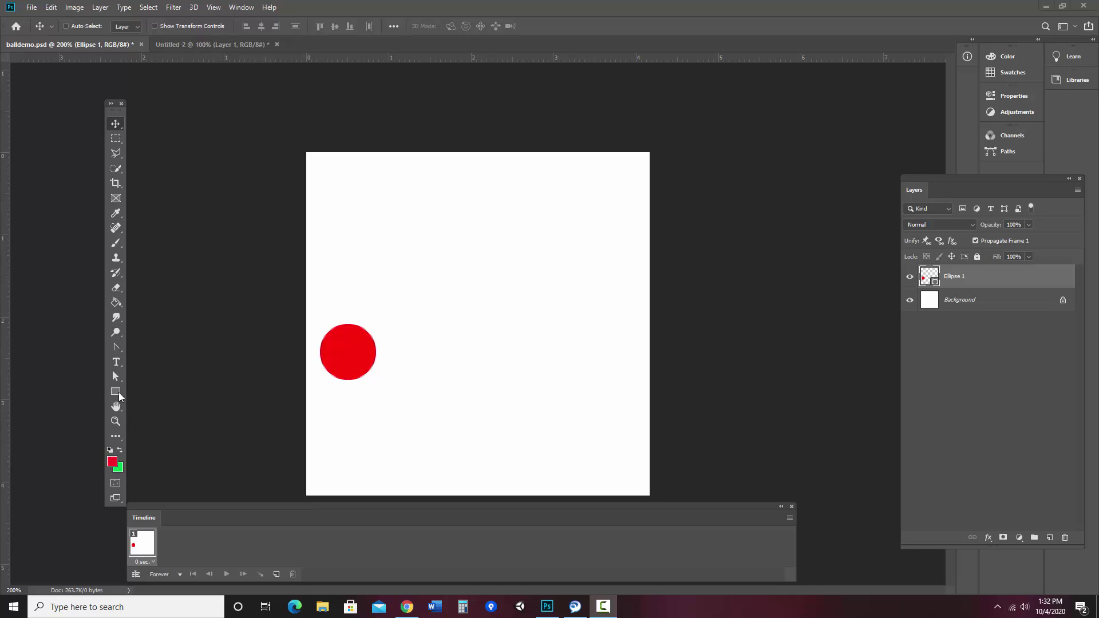
# Bring the Photoshop window showing the red circle on Ellipse 1 into focus
pyautogui.click(120, 448)
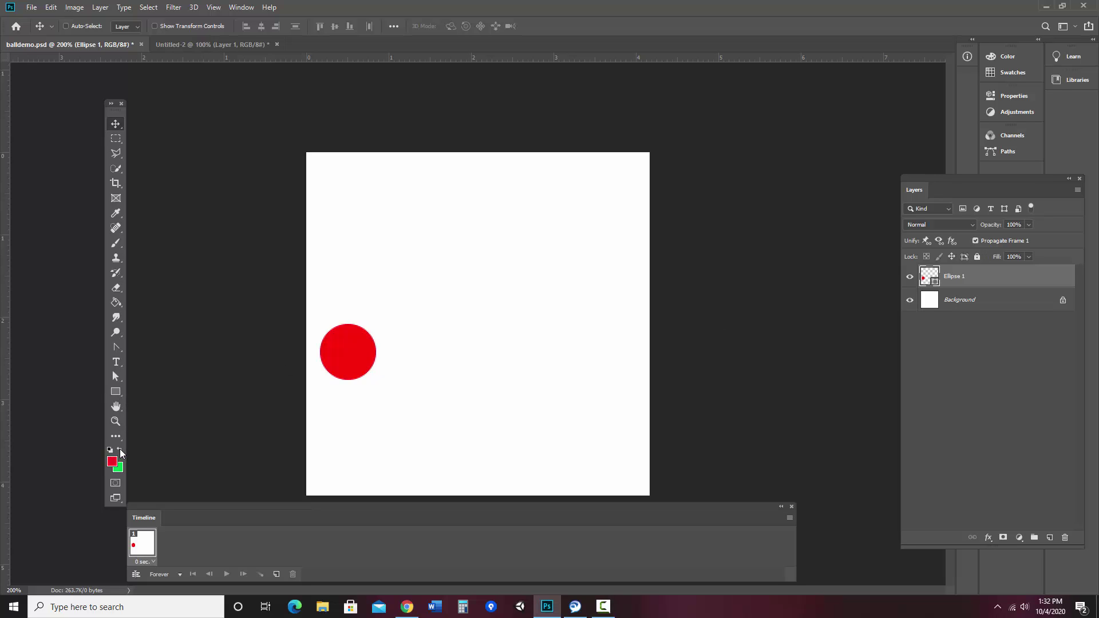
# Draw a 71 × 37 px rectangle near the upper right with green fill and no stroke
pyautogui.click(115, 391)
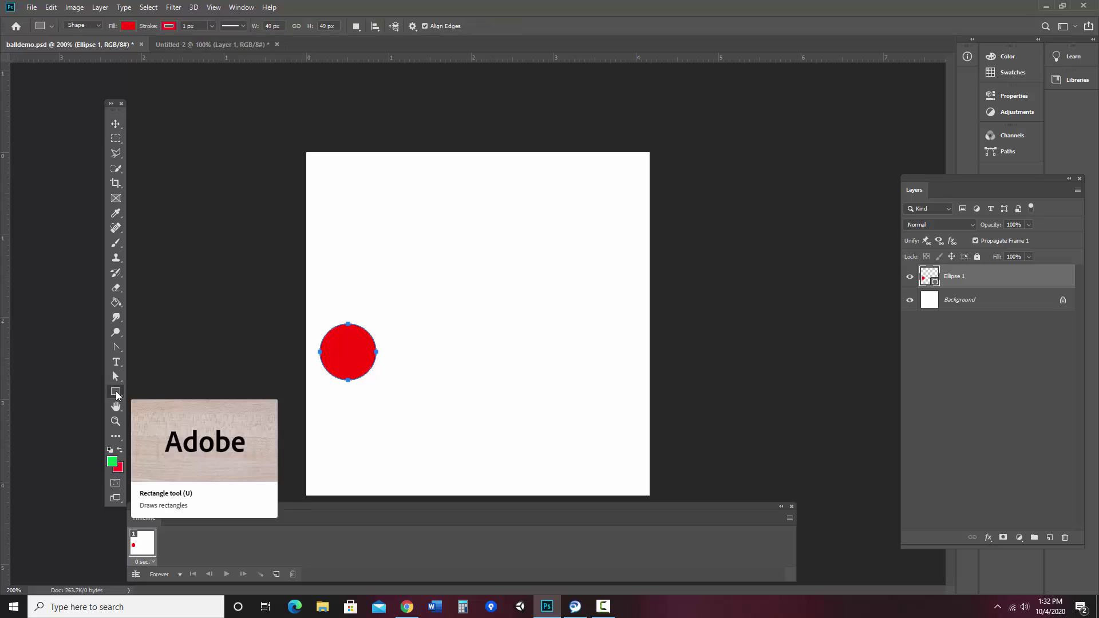
pyautogui.moveTo(116, 390); pyautogui.dragTo(133, 392)
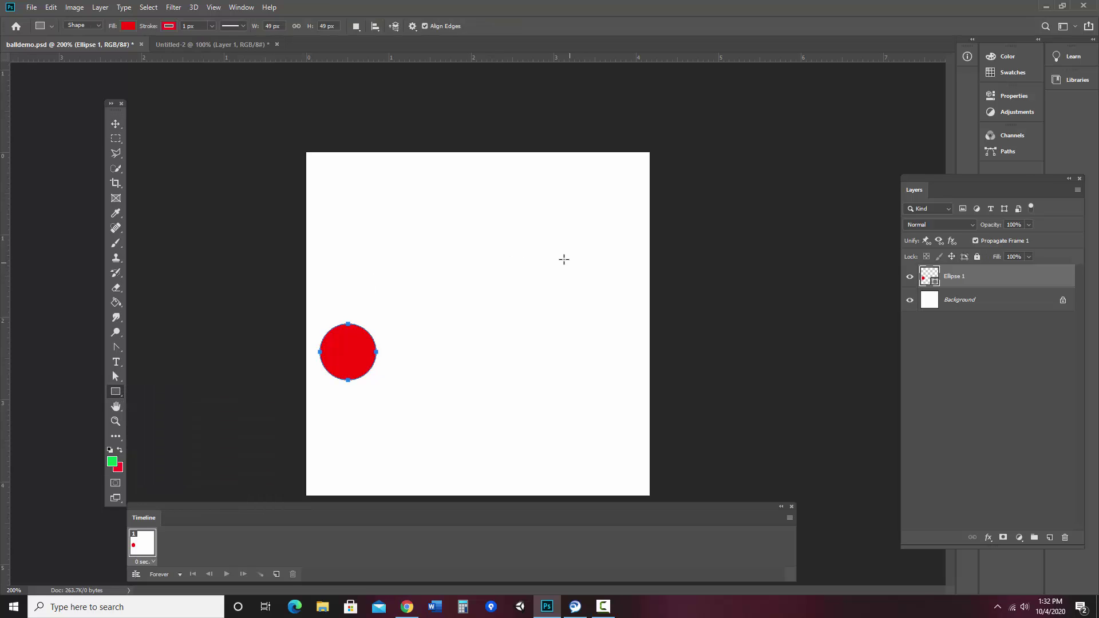
pyautogui.moveTo(557, 257); pyautogui.dragTo(638, 298)
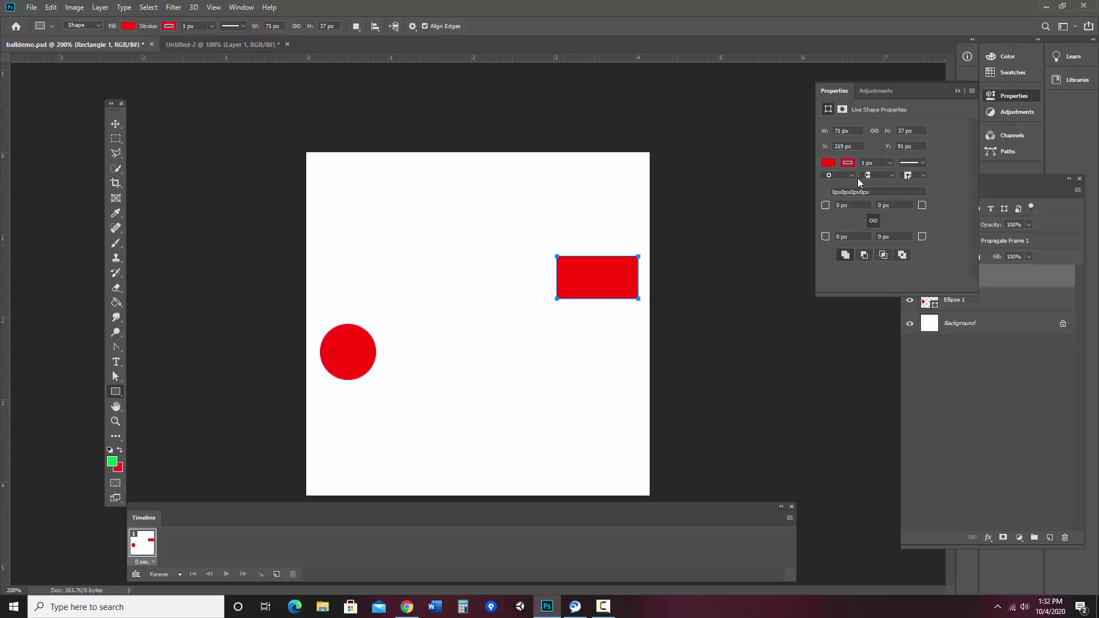
pyautogui.click(829, 164)
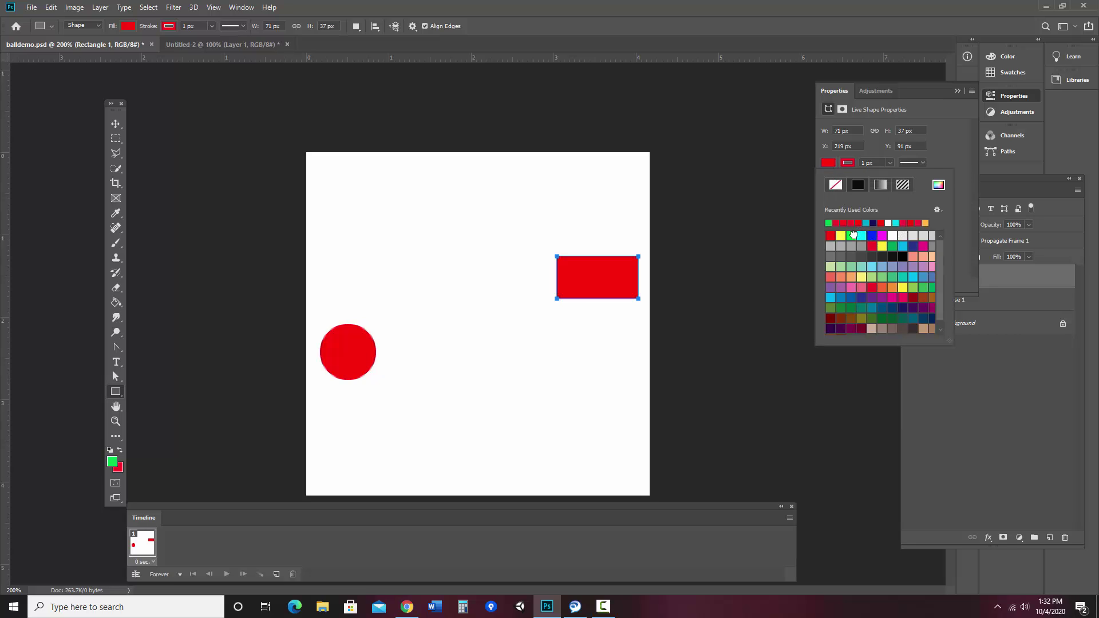
pyautogui.click(851, 235)
pyautogui.click(853, 166)
pyautogui.click(835, 184)
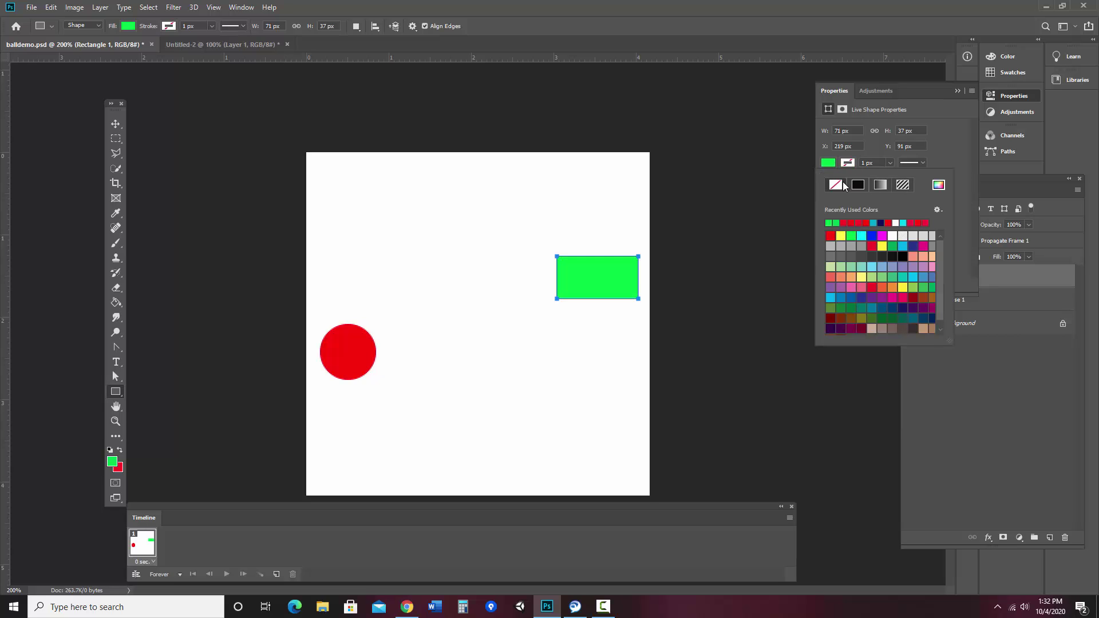
pyautogui.click(115, 123)
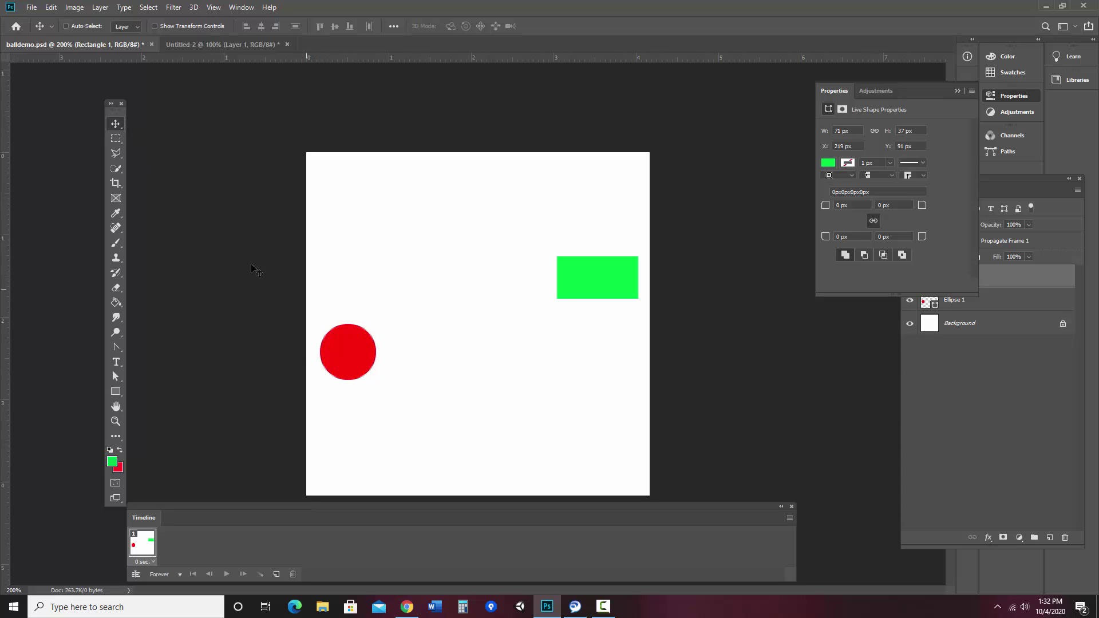
# Raise the red circle and lower the green rectangle so both sit at the same height
pyautogui.click(958, 91)
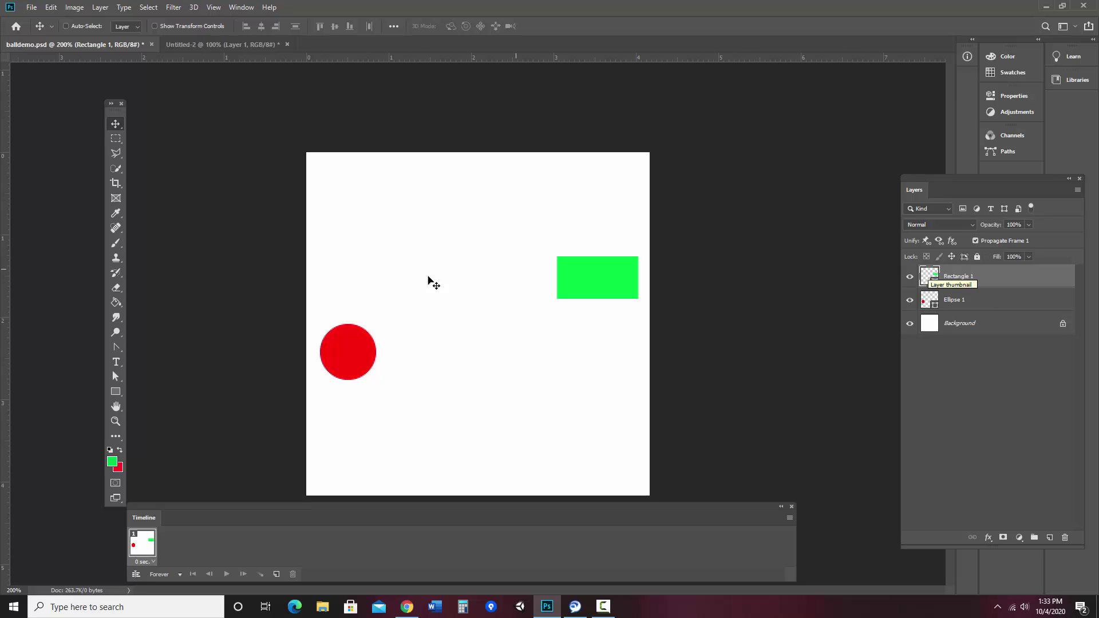
pyautogui.click(994, 299)
pyautogui.moveTo(322, 332); pyautogui.dragTo(339, 301)
pyautogui.click(959, 280)
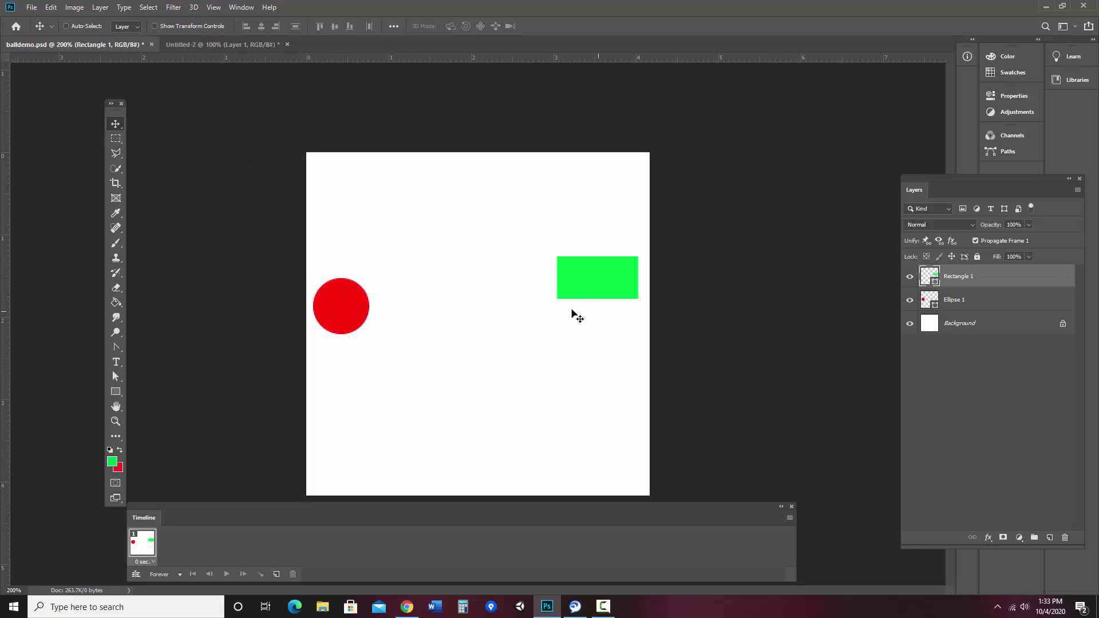
pyautogui.moveTo(584, 289); pyautogui.dragTo(585, 322)
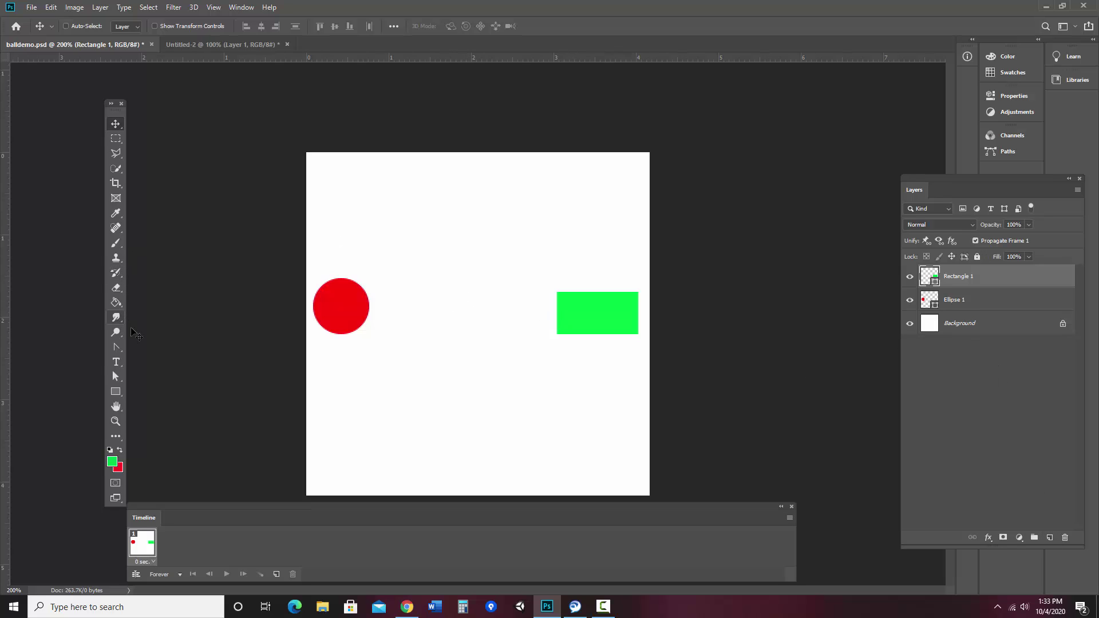
# Type KAPOW! between the shapes and colour it red, fe0a0a
pyautogui.click(117, 363)
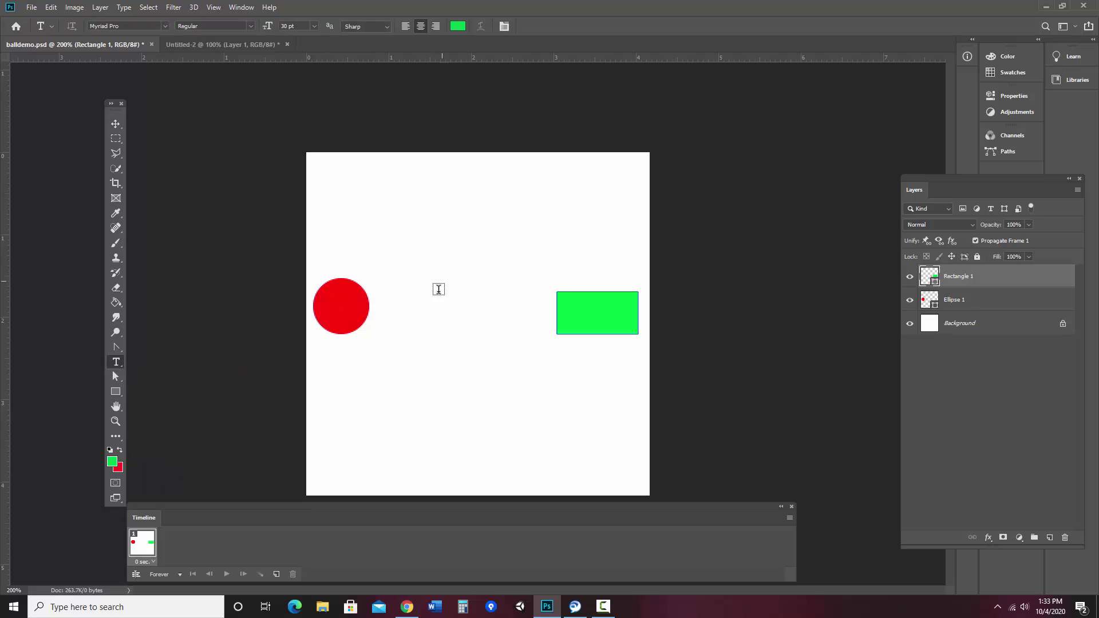
pyautogui.click(416, 300)
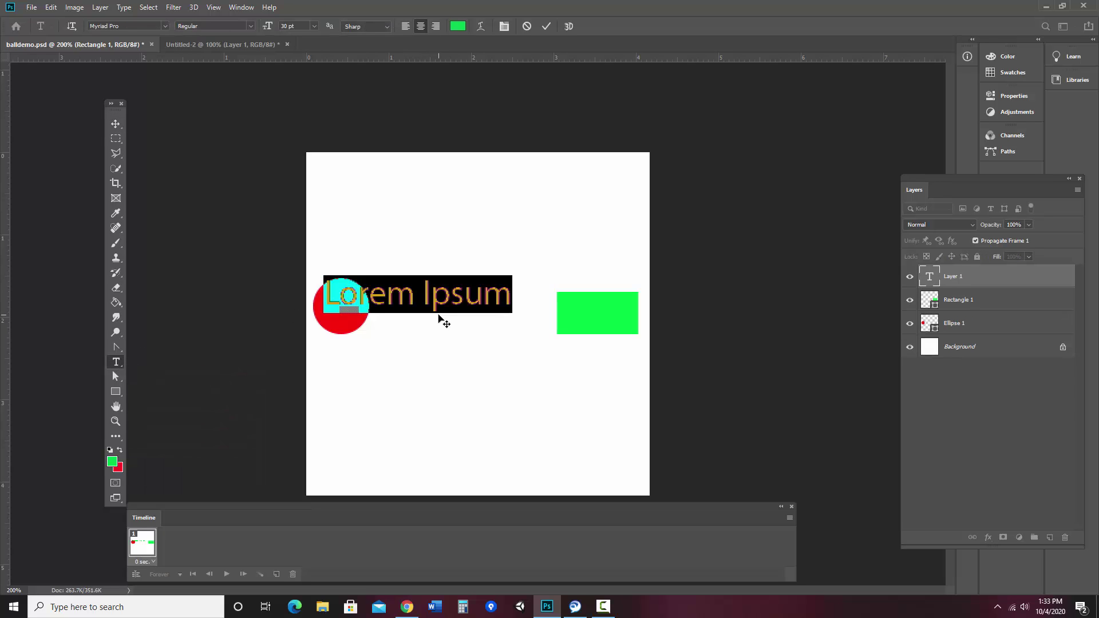
pyautogui.write('KAPO ')
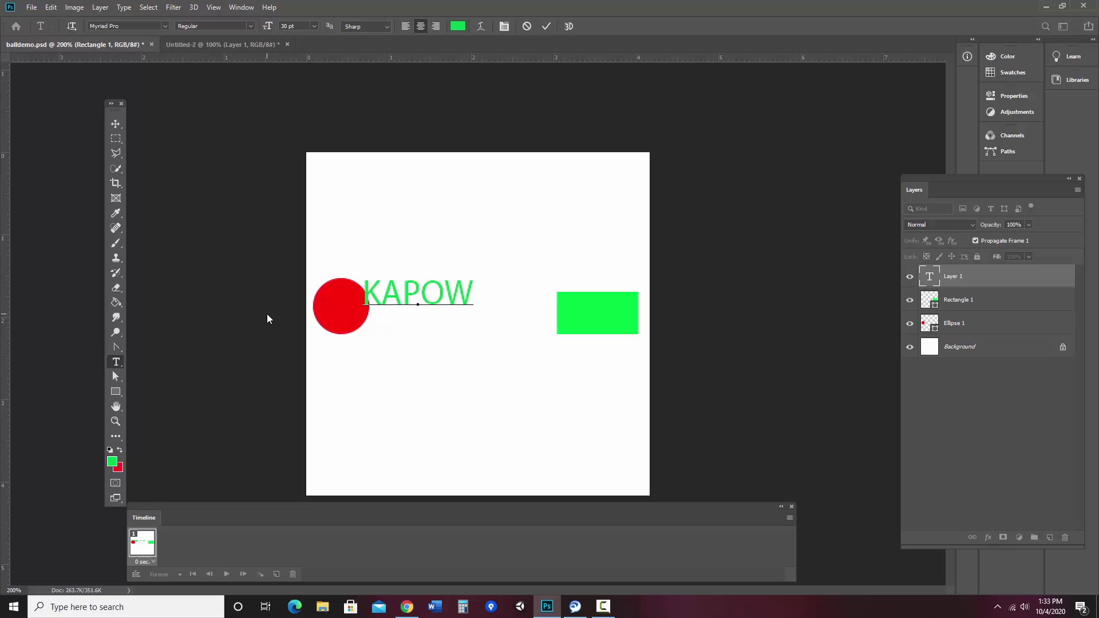
pyautogui.write('!')
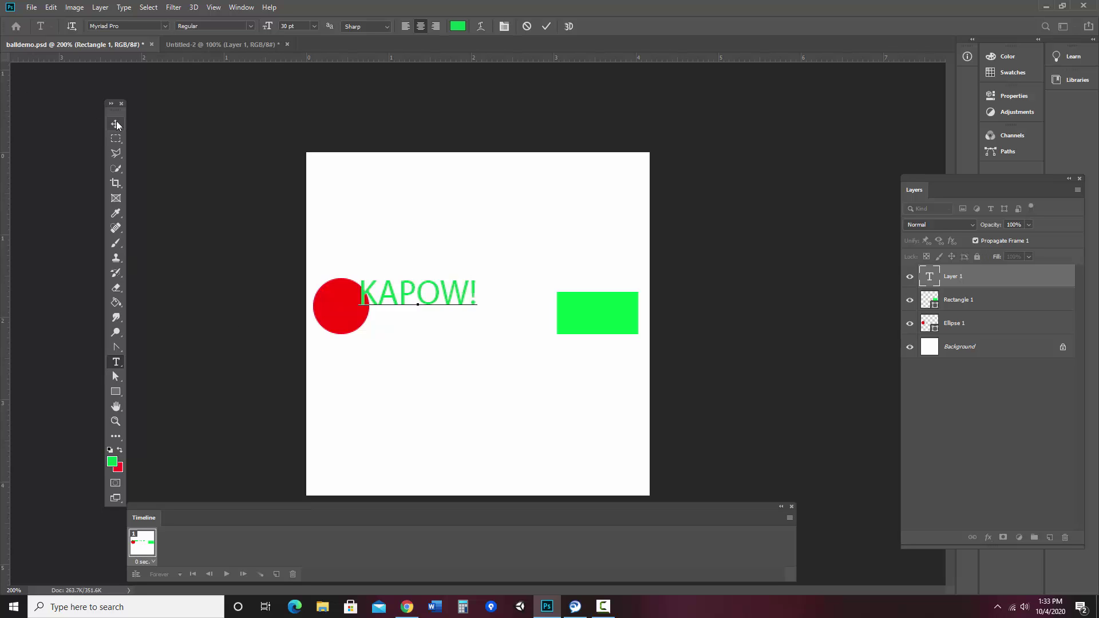
pyautogui.moveTo(361, 292); pyautogui.dragTo(496, 290)
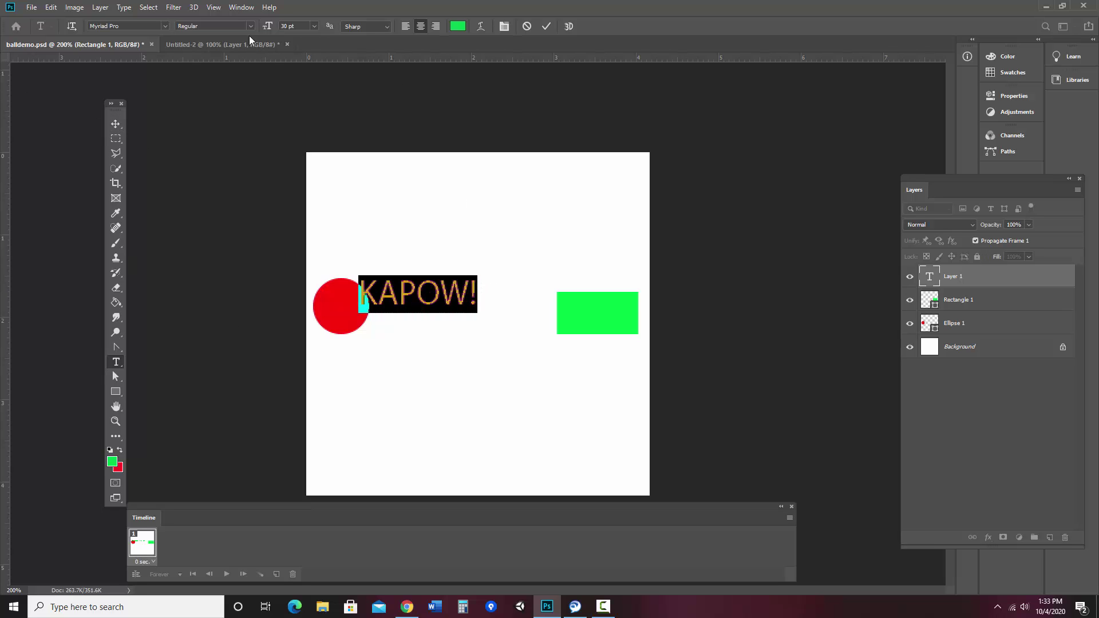
pyautogui.click(458, 26)
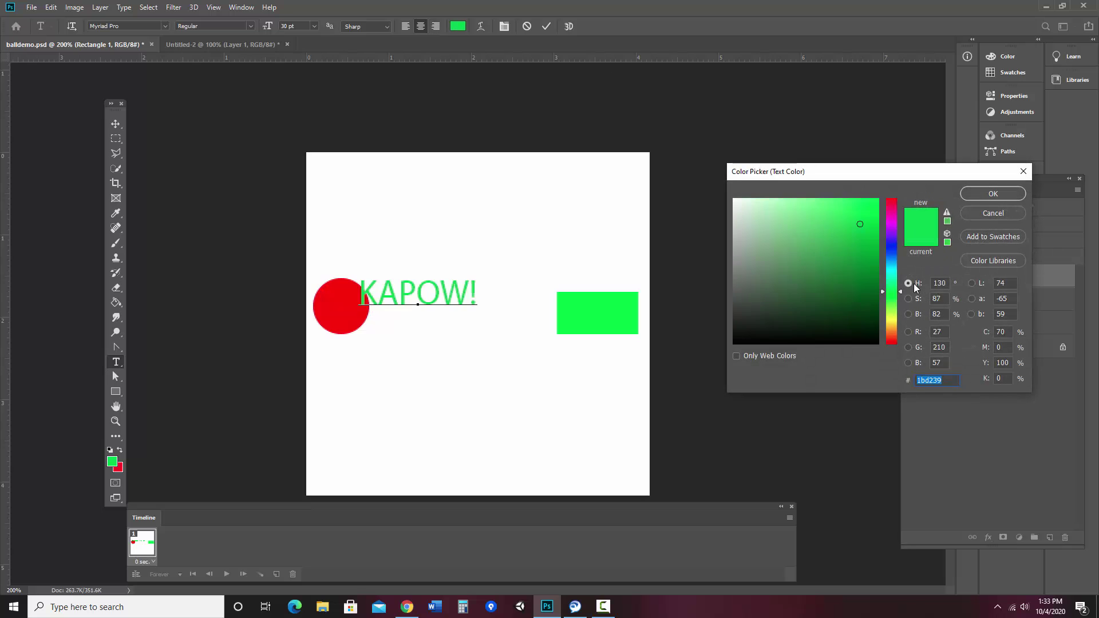
pyautogui.write('fe0a0a')
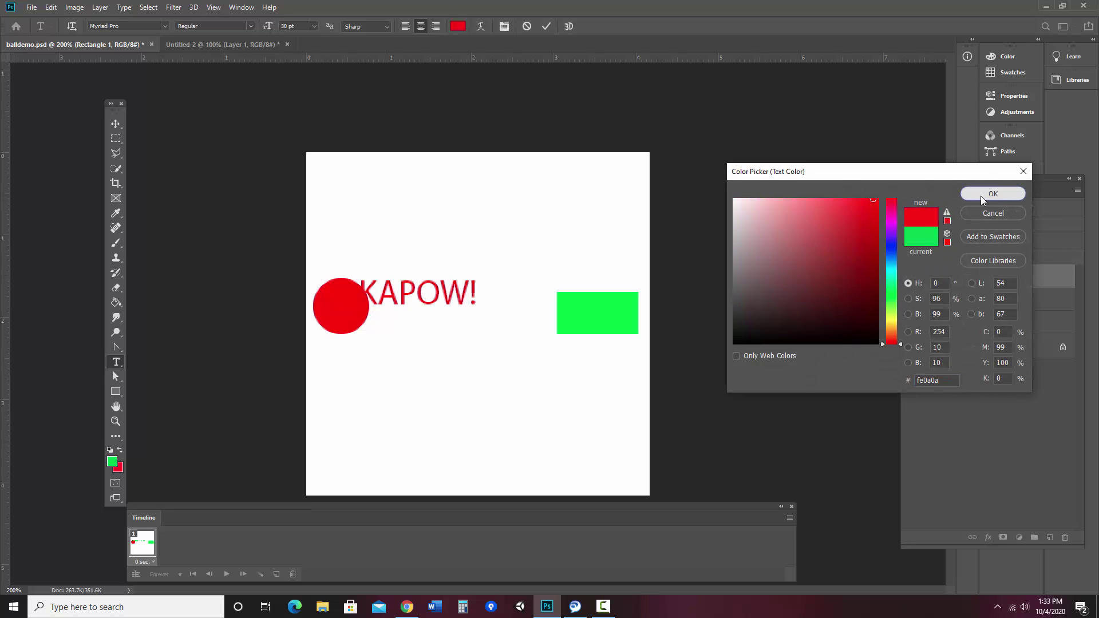
pyautogui.click(980, 194)
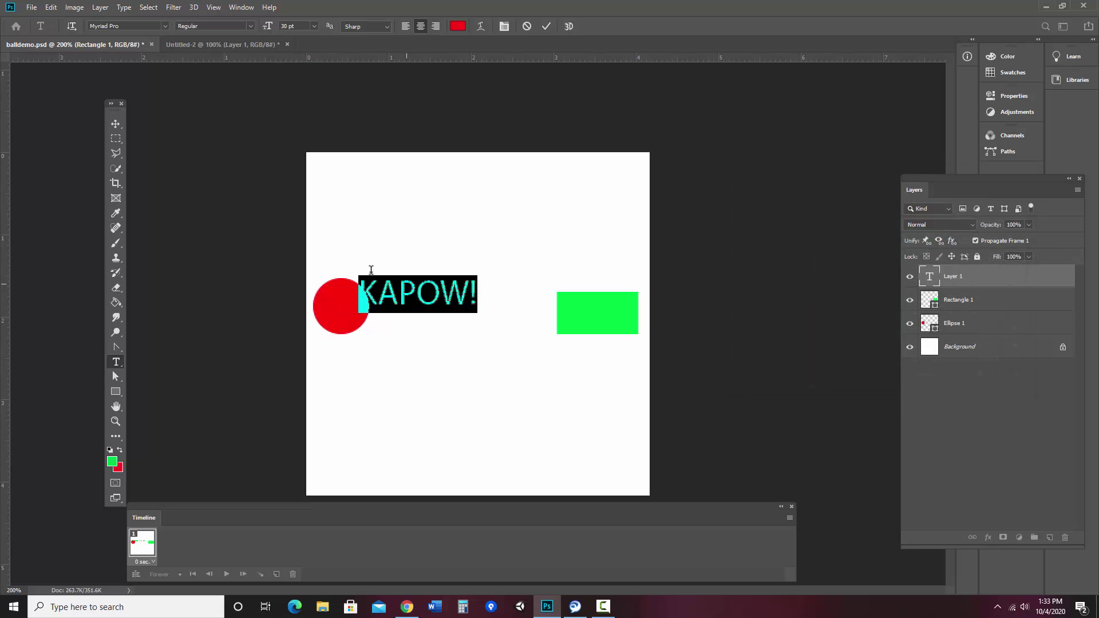
# Set the text font to Rockwell Extra Bold and move it right between circle and rectangle
pyautogui.click(139, 26)
pyautogui.write('Rockwell Extra Bold')
pyautogui.press('Return')
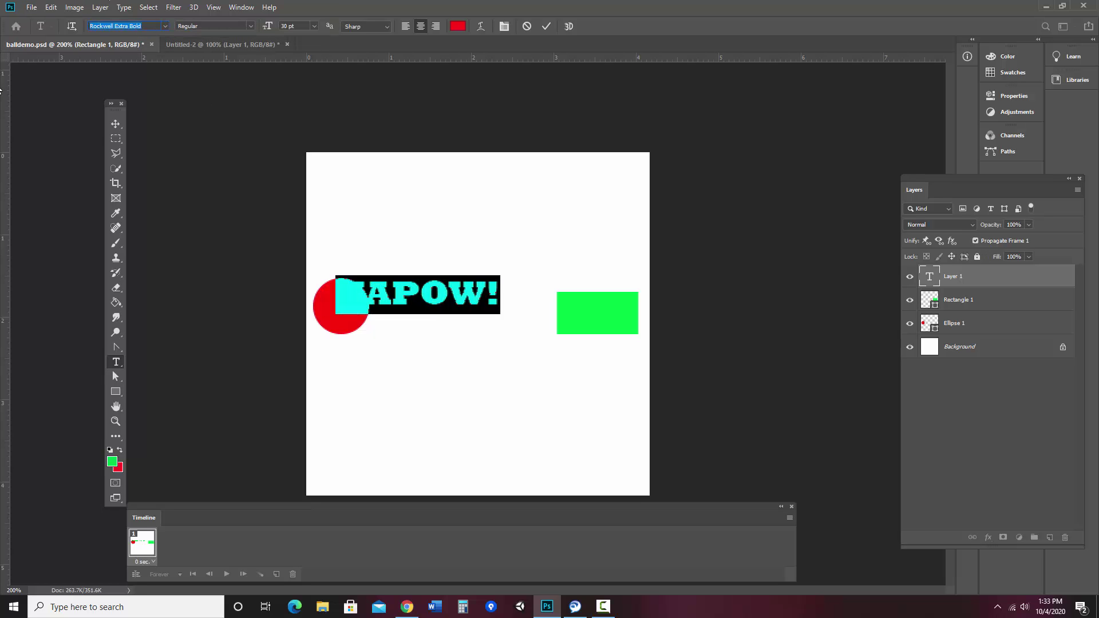
pyautogui.click(115, 123)
pyautogui.moveTo(400, 302); pyautogui.dragTo(494, 326)
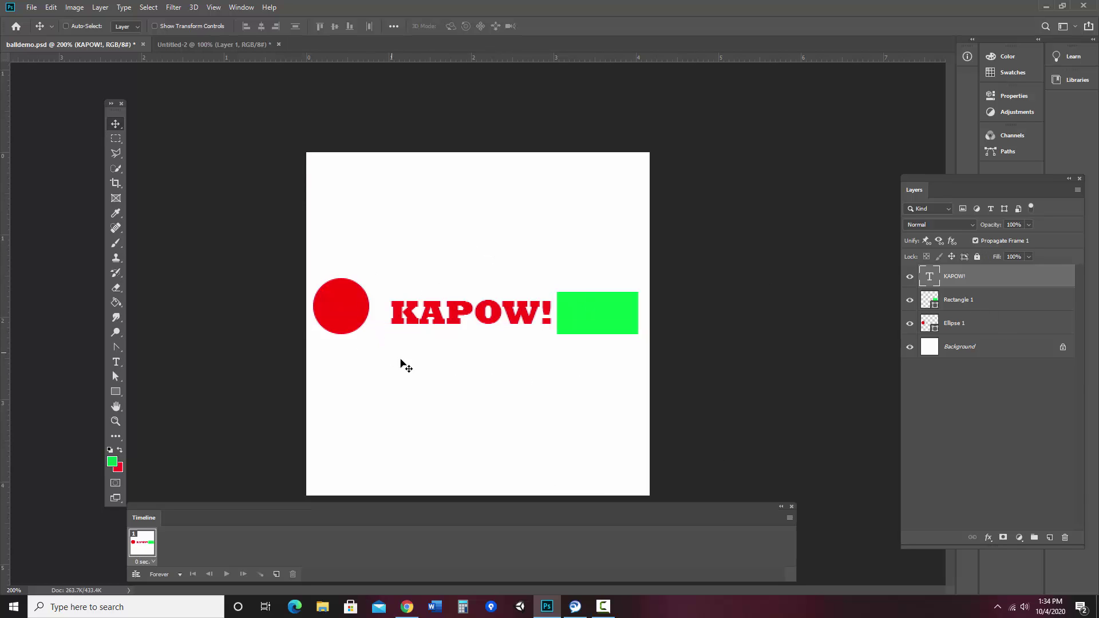
# Draw a large ten-point star polygon across the canvas
pyautogui.click(115, 392)
pyautogui.click(154, 424)
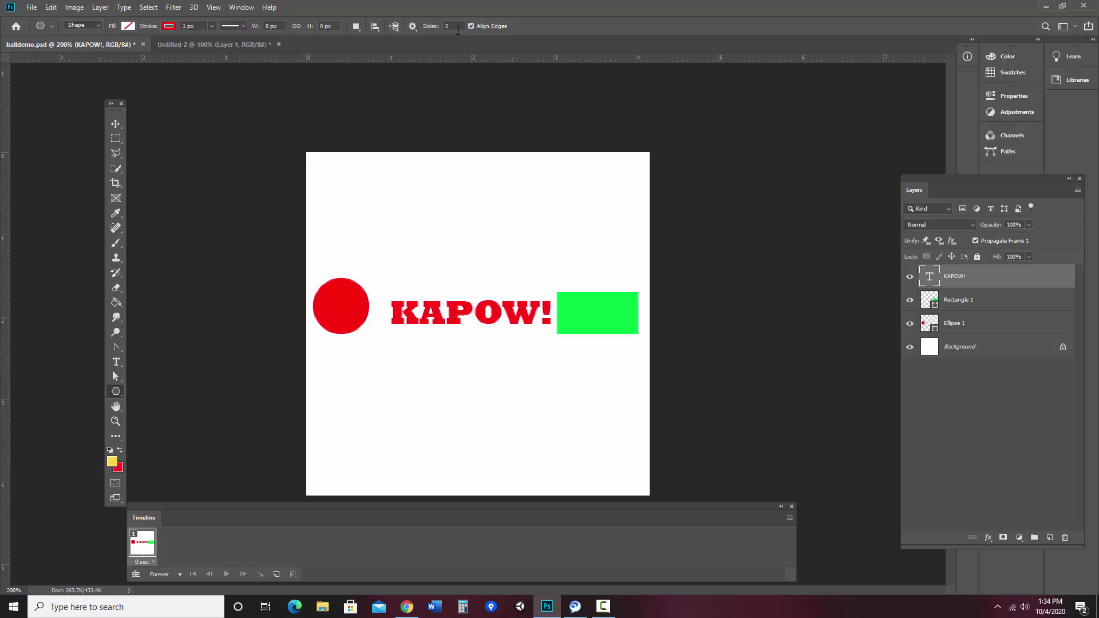
pyautogui.click(412, 26)
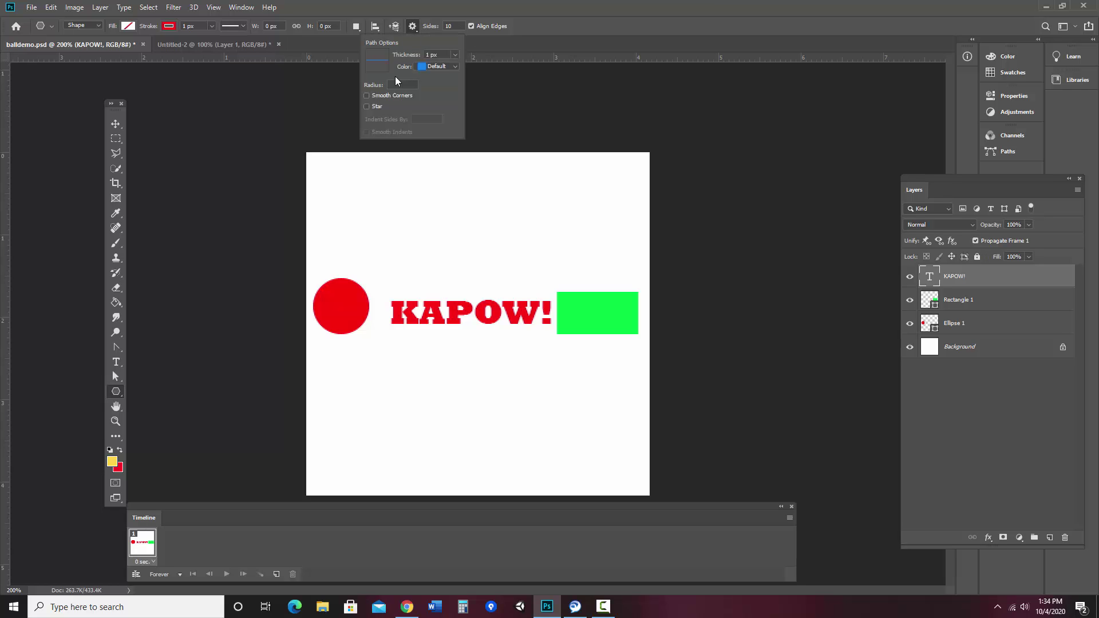
pyautogui.click(367, 107)
pyautogui.moveTo(336, 250); pyautogui.dragTo(580, 307)
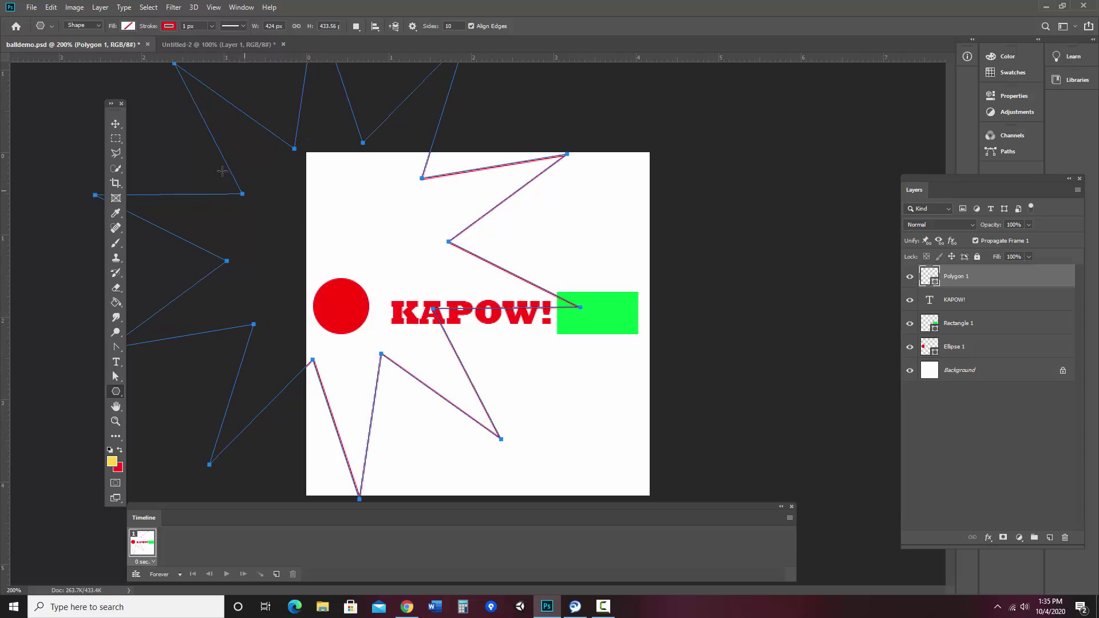
# Fill the starburst with yellow and set its outline to no colour
pyautogui.click(129, 26)
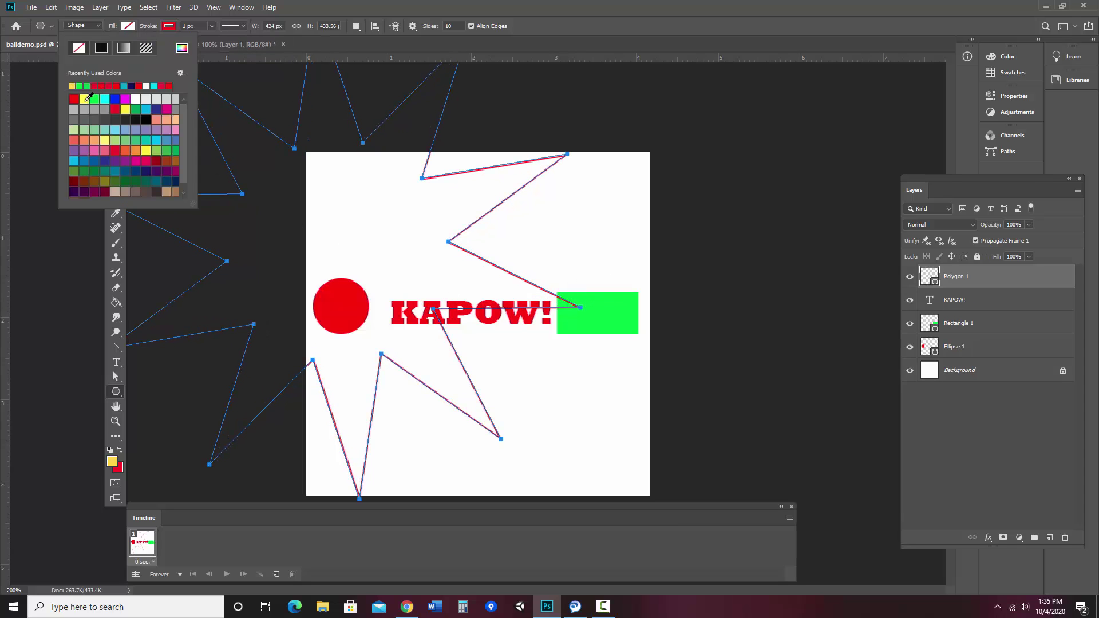
pyautogui.click(85, 99)
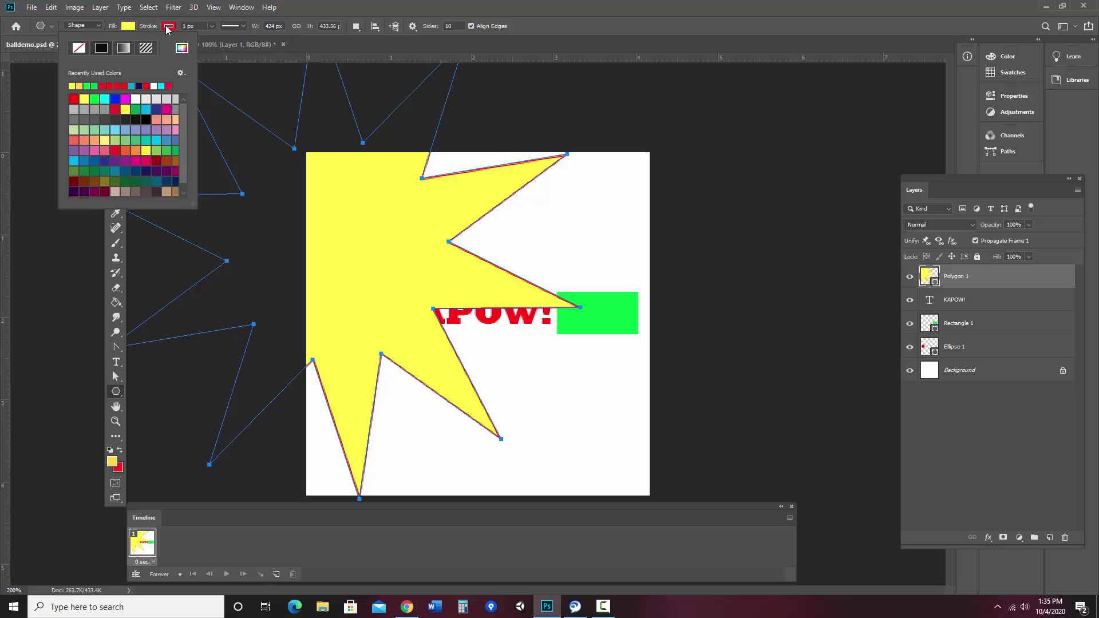
pyautogui.click(167, 27)
pyautogui.click(119, 48)
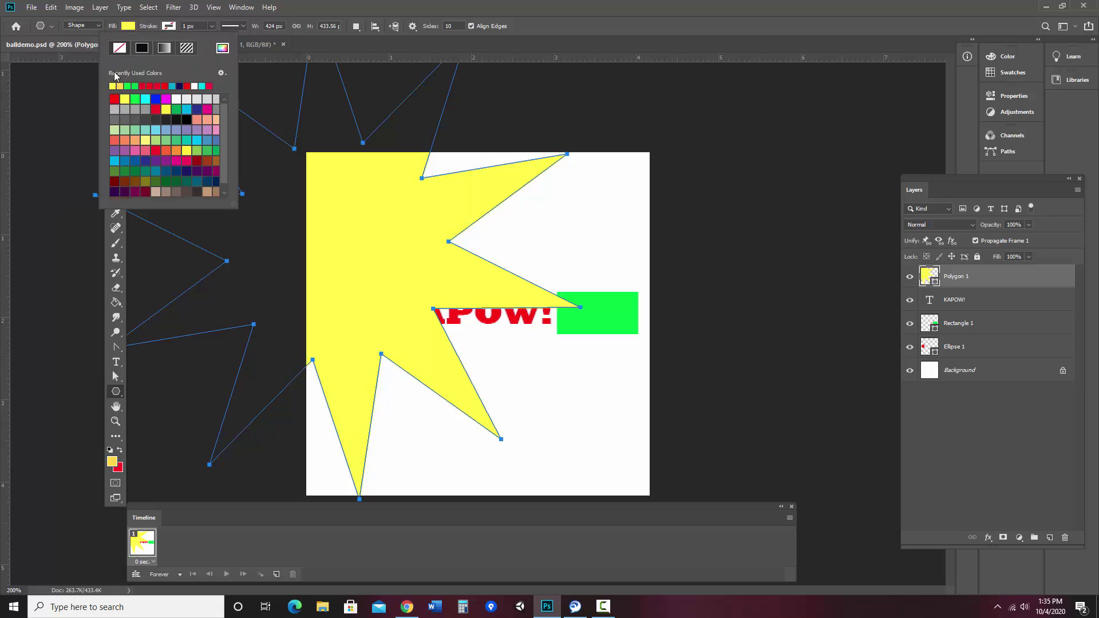
pyautogui.click(51, 7)
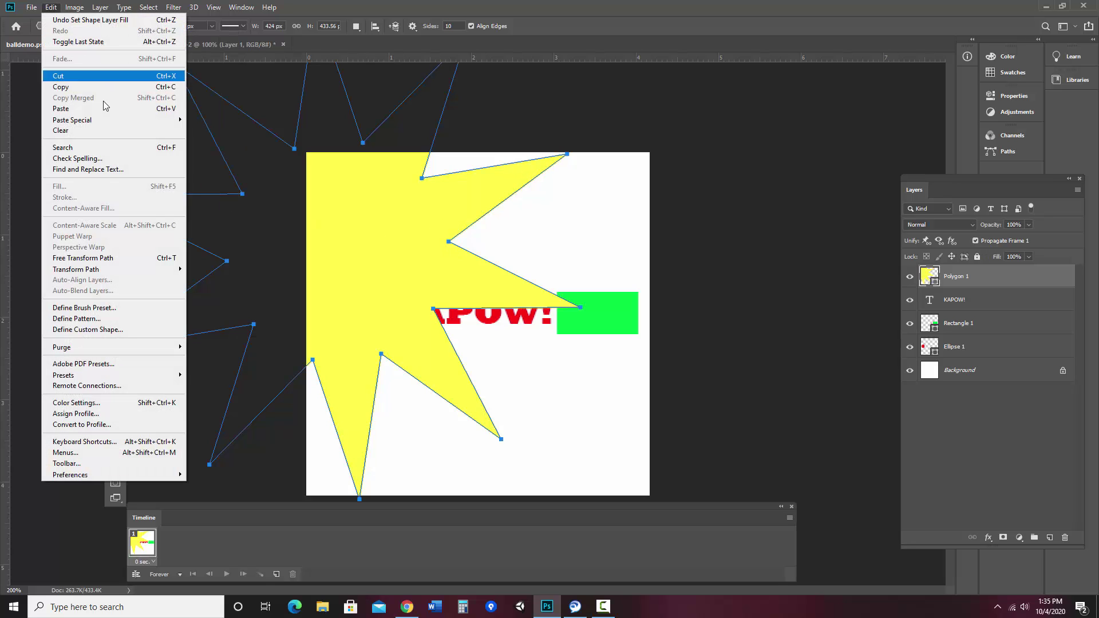
# Scale the starburst path to about 45% height, shift it, and narrow both sides
pyautogui.moveTo(100, 270)
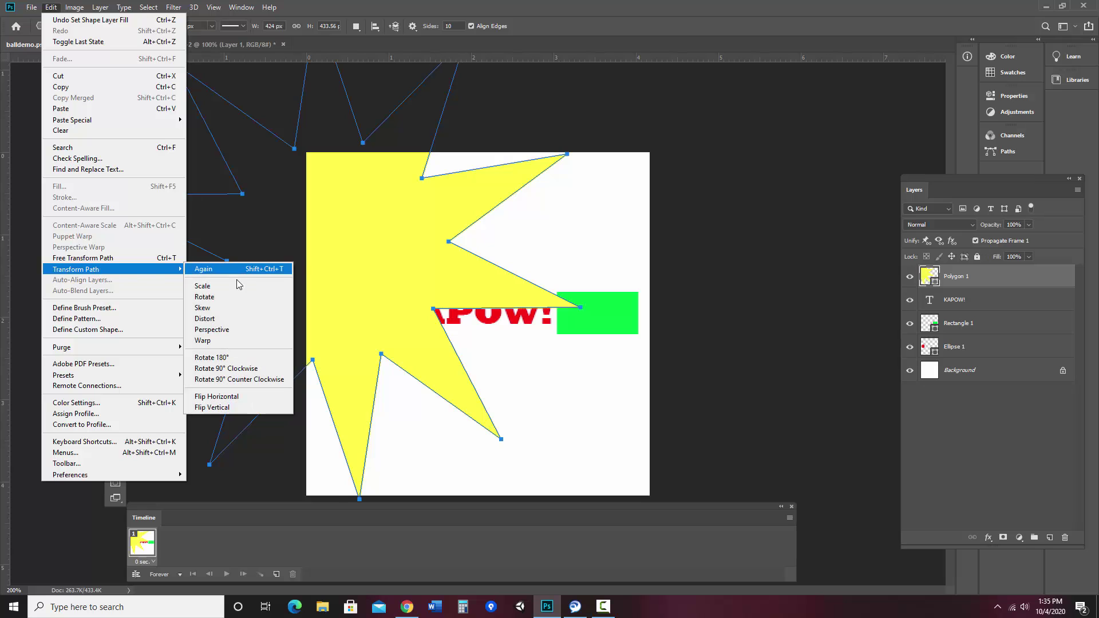
pyautogui.click(204, 286)
pyautogui.moveTo(338, 499); pyautogui.dragTo(338, 229)
pyautogui.moveTo(411, 231); pyautogui.dragTo(551, 430)
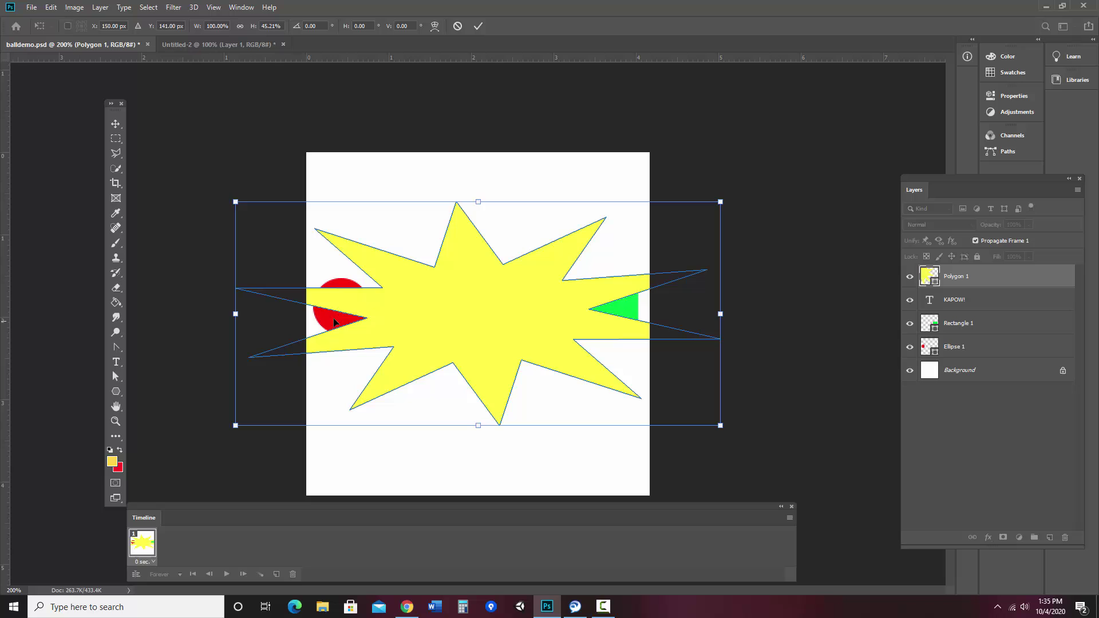
pyautogui.moveTo(235, 313); pyautogui.dragTo(314, 313)
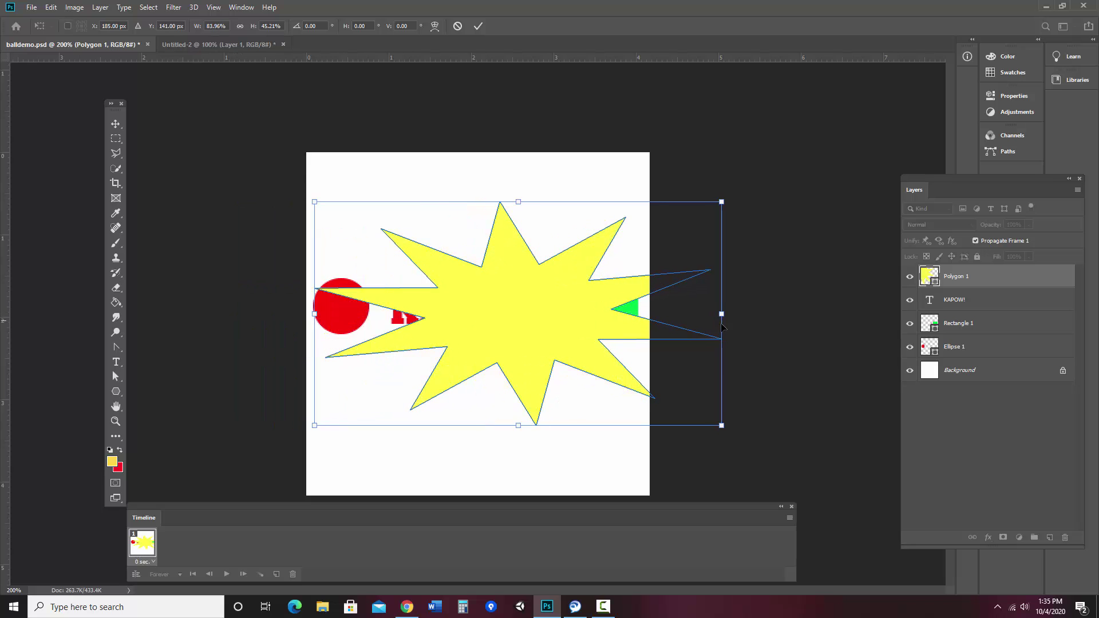
pyautogui.moveTo(720, 313); pyautogui.dragTo(642, 313)
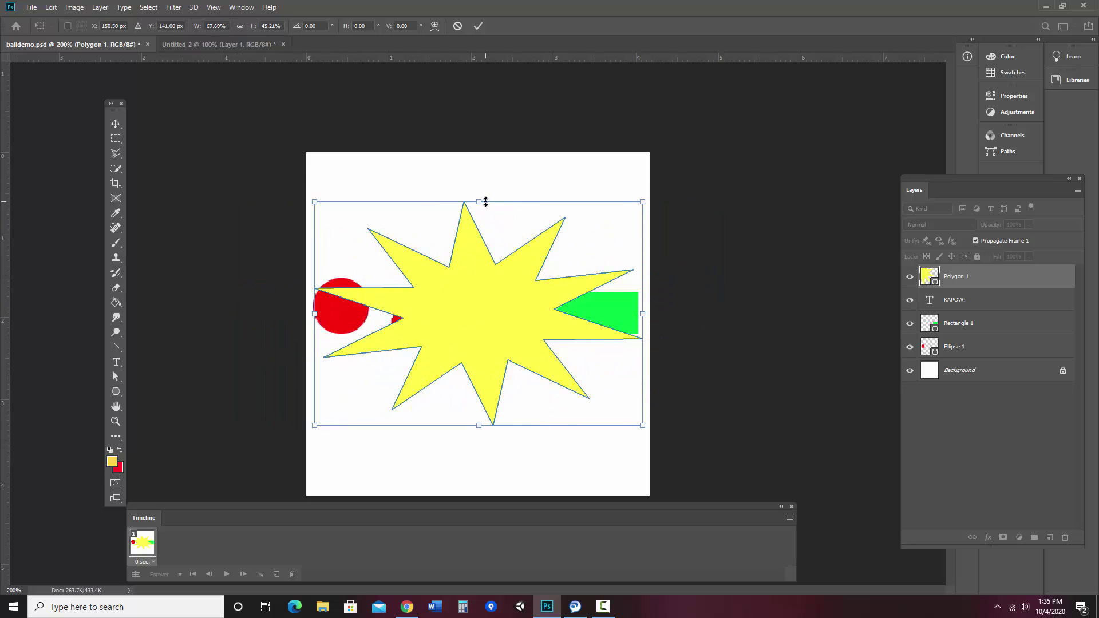
# Trim the starburst's top and bottom, apply the scale, and place Polygon 1 beneath KAPOW!
pyautogui.moveTo(478, 202); pyautogui.dragTo(477, 255)
pyautogui.moveTo(478, 425); pyautogui.dragTo(479, 385)
pyautogui.moveTo(475, 337); pyautogui.dragTo(467, 332)
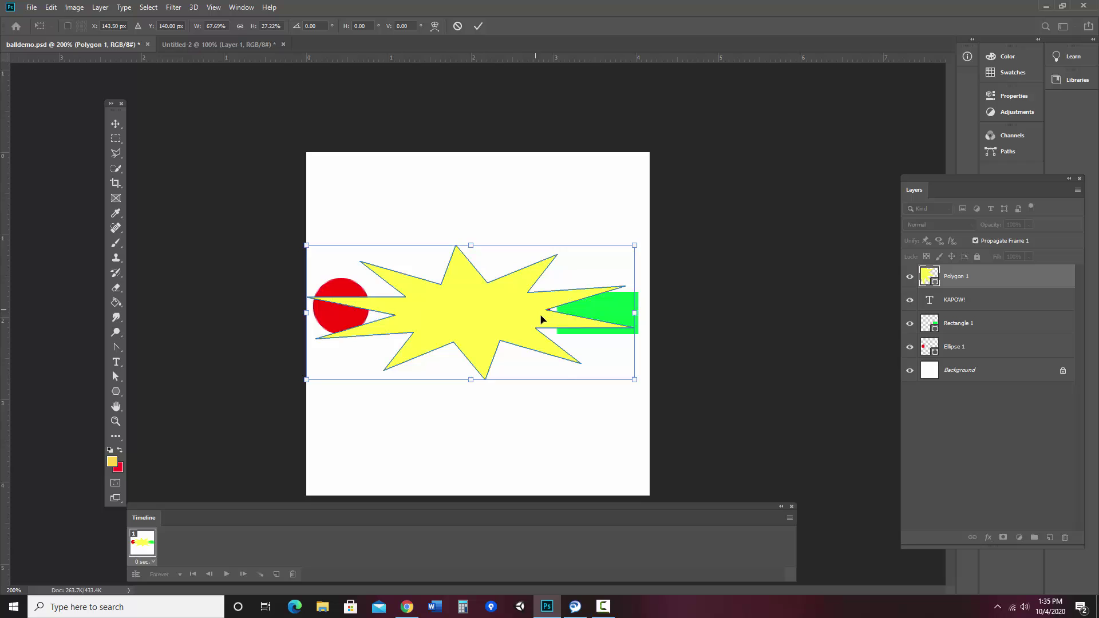
pyautogui.click(961, 286)
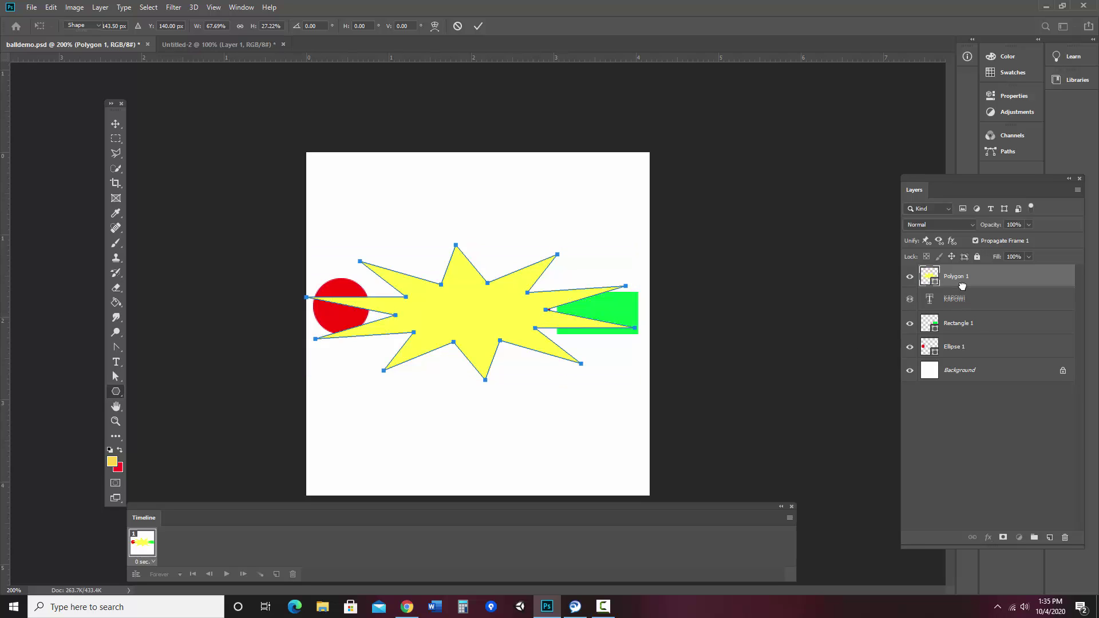
pyautogui.moveTo(962, 286); pyautogui.dragTo(962, 306)
pyautogui.click(959, 323)
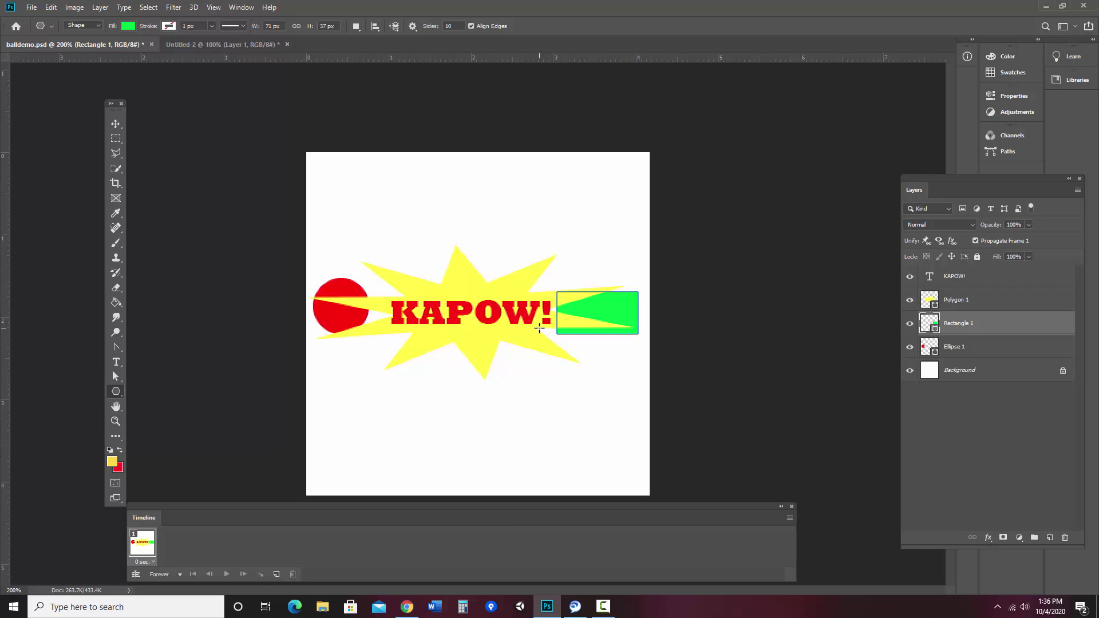
# Hide the starburst and KAPOW! layers, and move the rectangle off right and the circle off left
pyautogui.click(910, 300)
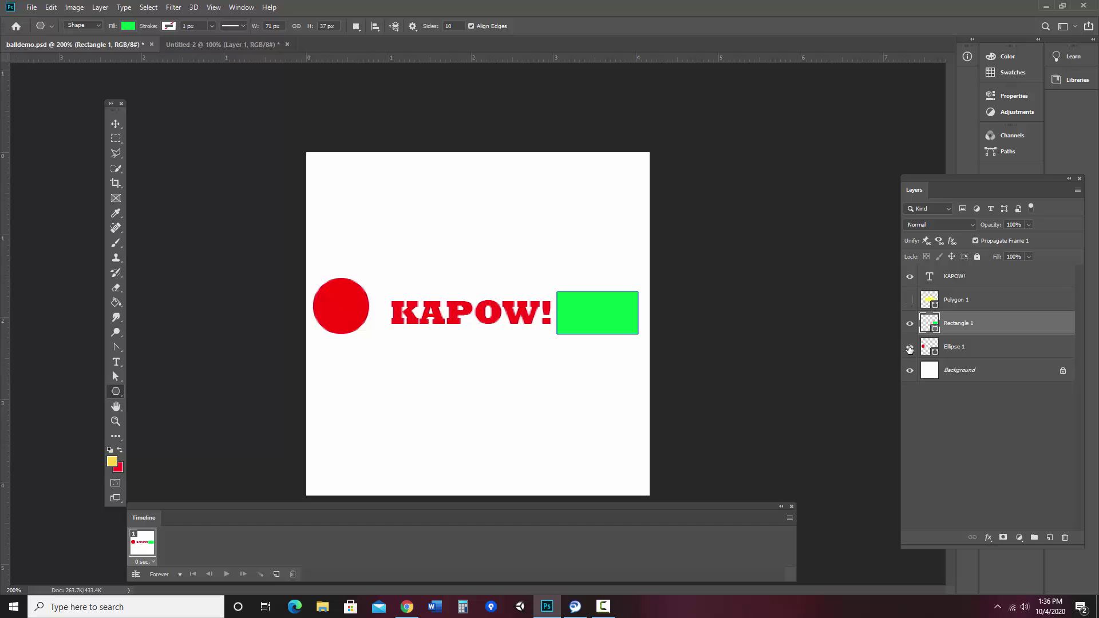
pyautogui.click(910, 276)
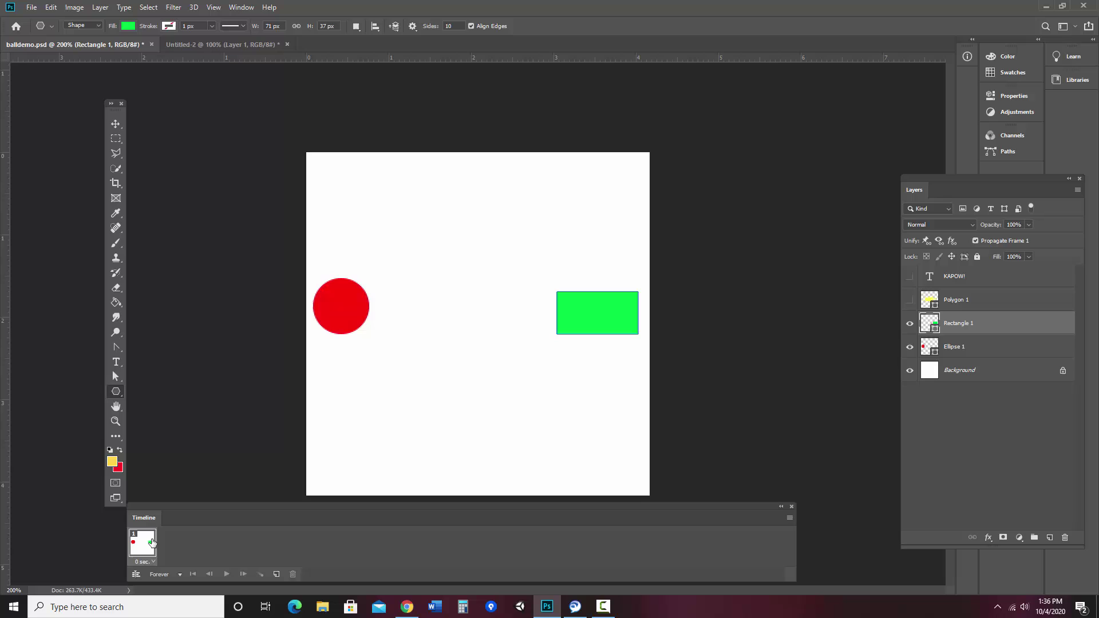
pyautogui.click(116, 124)
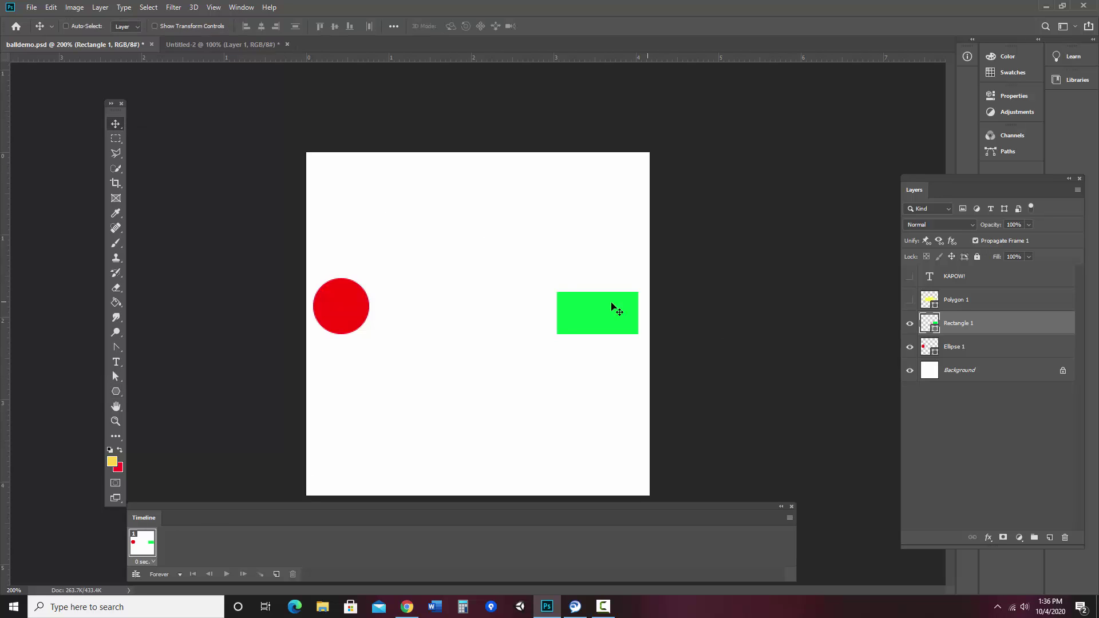
pyautogui.moveTo(608, 311); pyautogui.dragTo(696, 308)
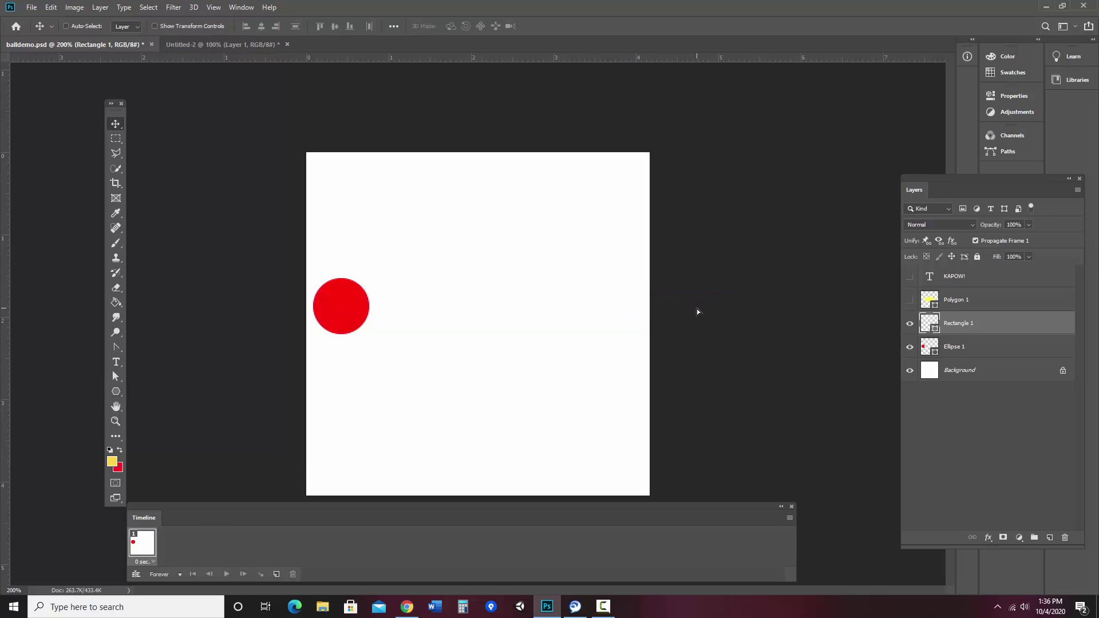
pyautogui.click(985, 346)
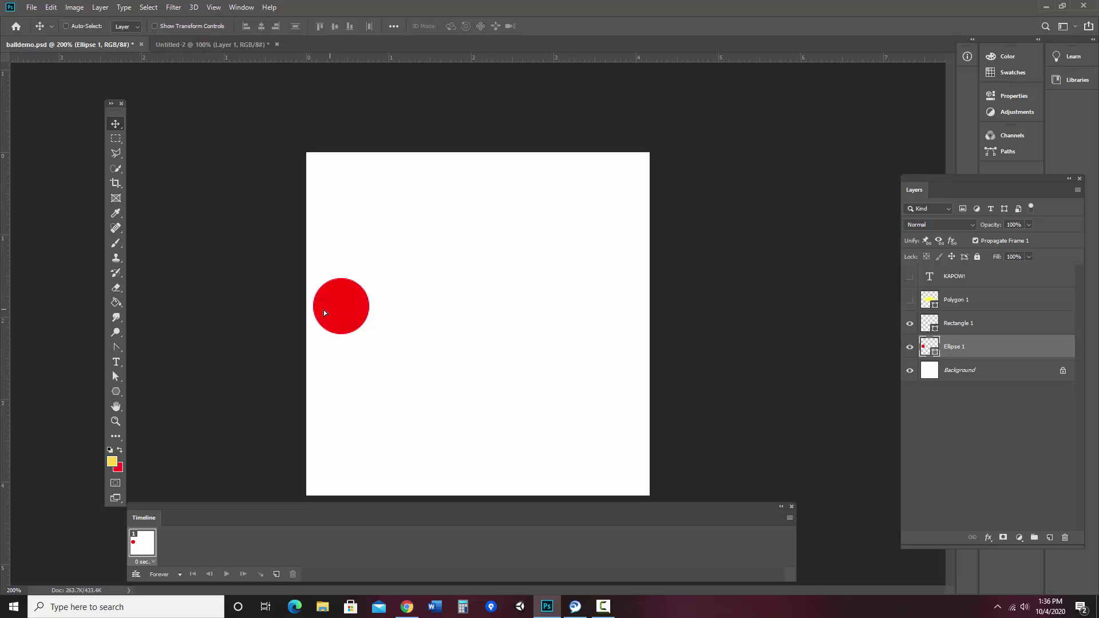
pyautogui.moveTo(324, 310); pyautogui.dragTo(253, 310)
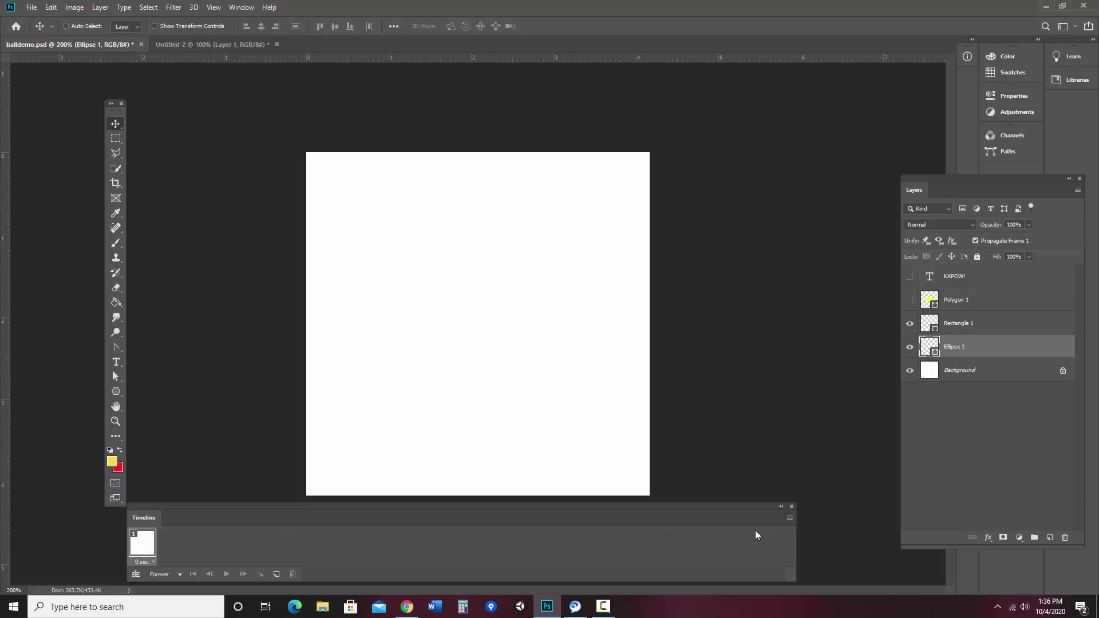
# Add frame 2 with the red circle and green rectangle touching at the canvas centre
pyautogui.click(789, 518)
pyautogui.click(846, 250)
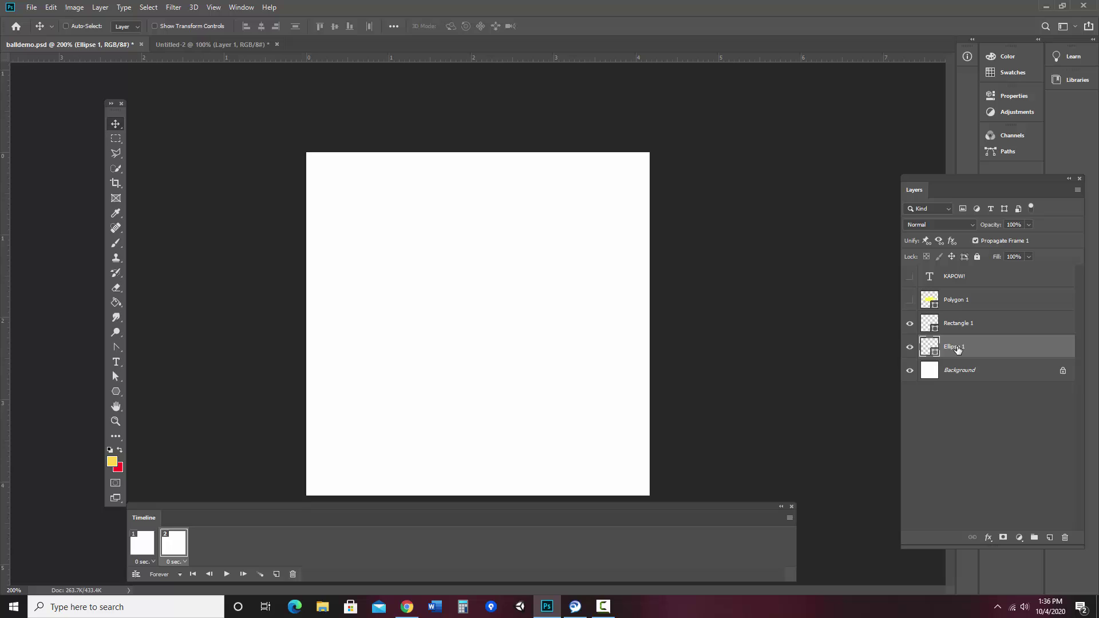
pyautogui.moveTo(312, 319); pyautogui.dragTo(471, 321)
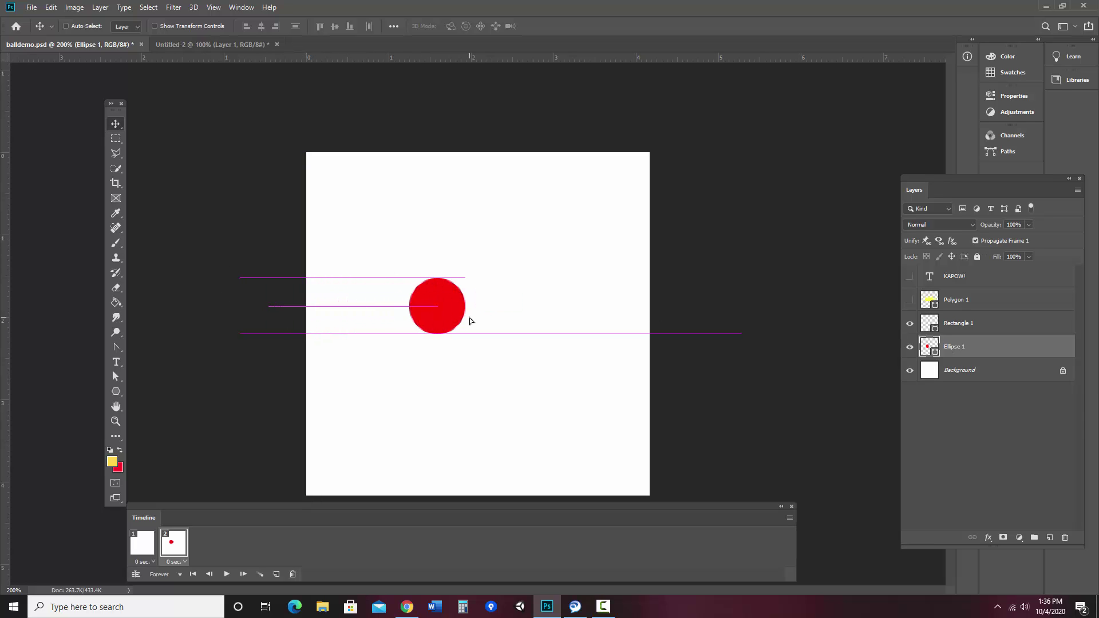
pyautogui.click(975, 325)
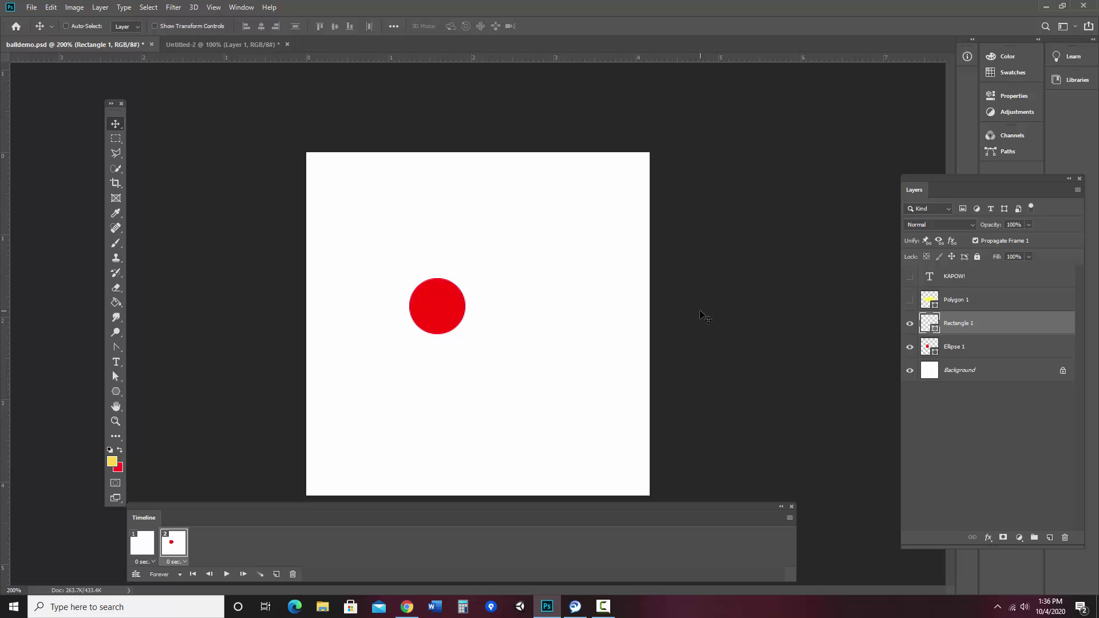
pyautogui.moveTo(688, 314); pyautogui.dragTo(505, 311)
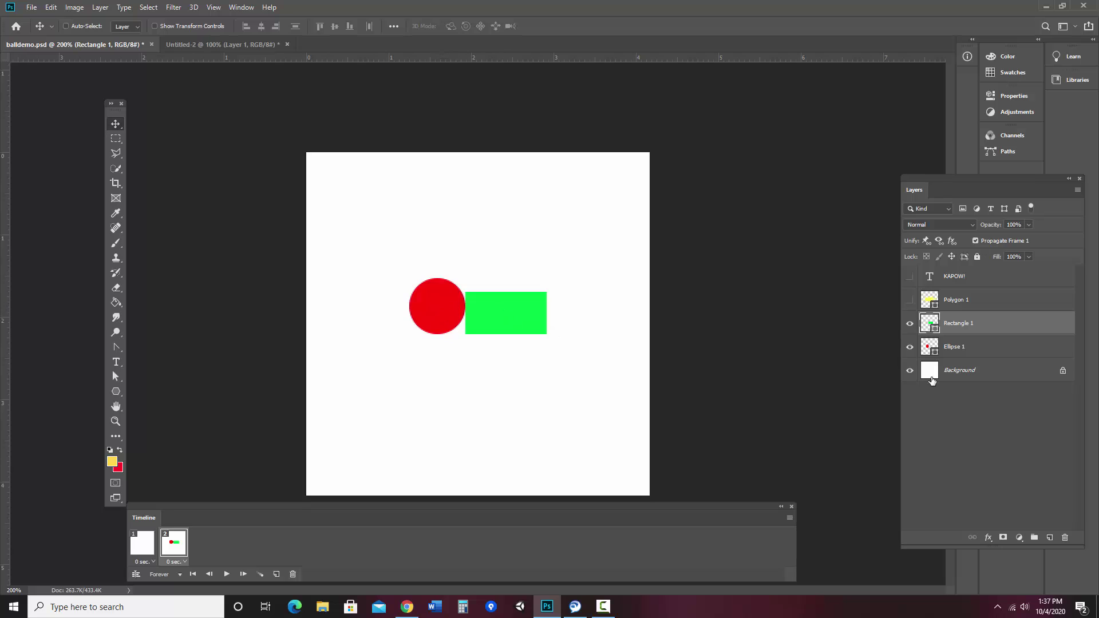
pyautogui.click(934, 351)
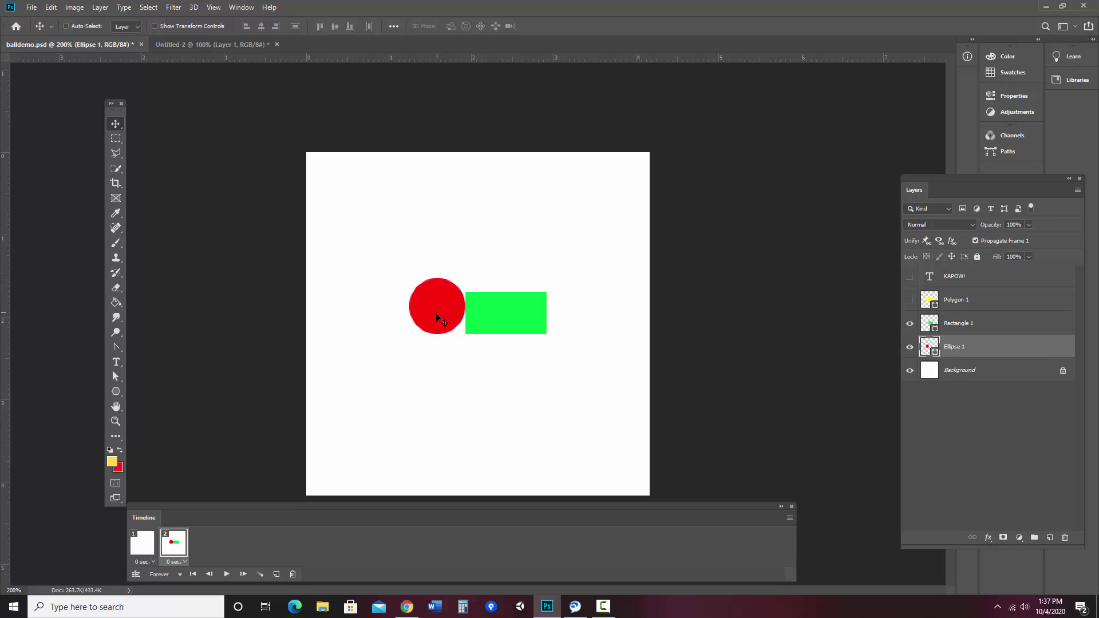
pyautogui.moveTo(436, 316); pyautogui.dragTo(437, 323)
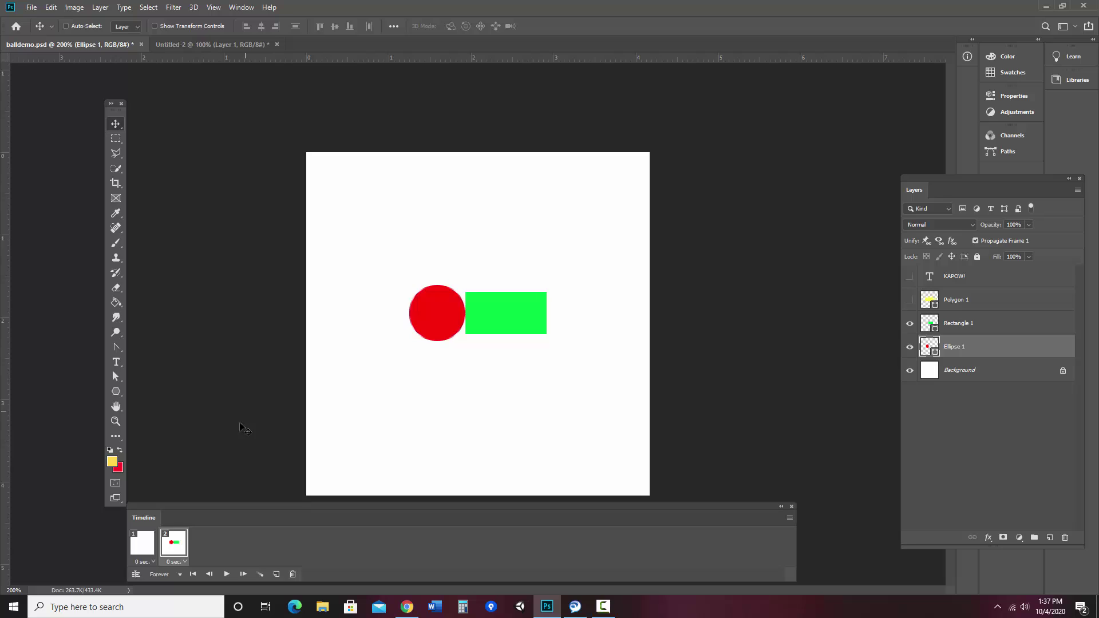
pyautogui.click(141, 551)
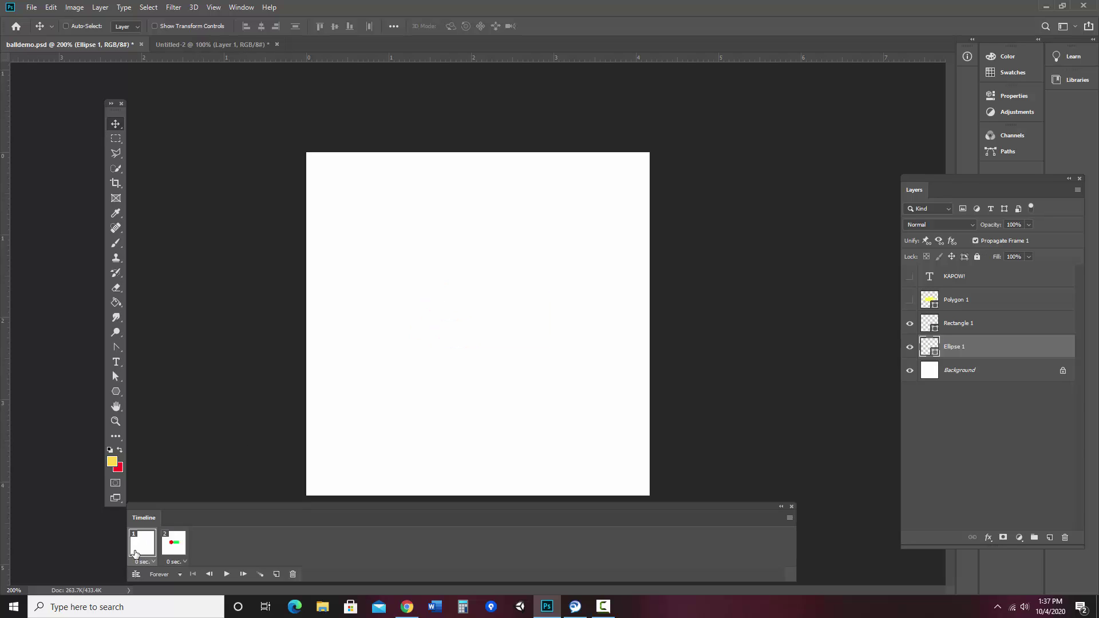
pyautogui.click(175, 548)
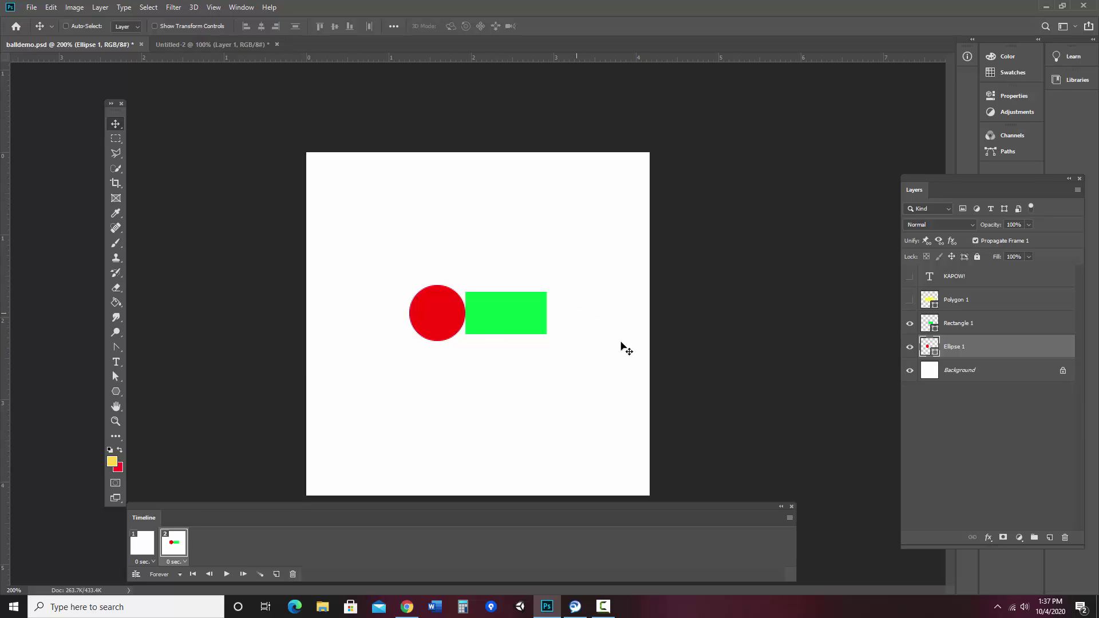
# Tween 10 in-between frames between the blank frame and the meeting frame
pyautogui.click(790, 518)
pyautogui.click(812, 351)
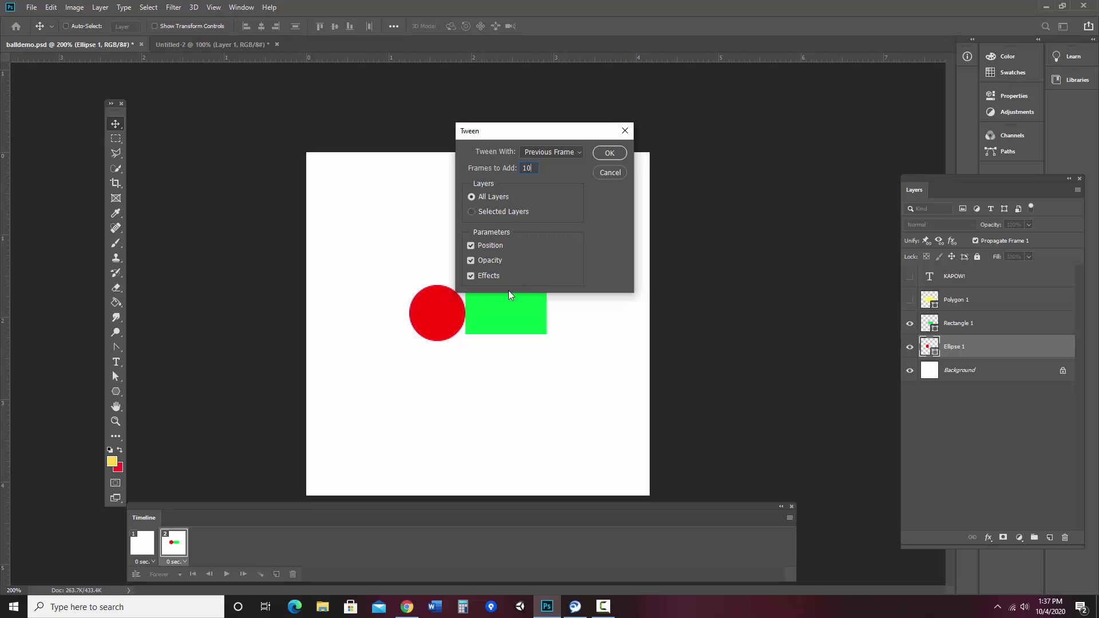
pyautogui.click(610, 152)
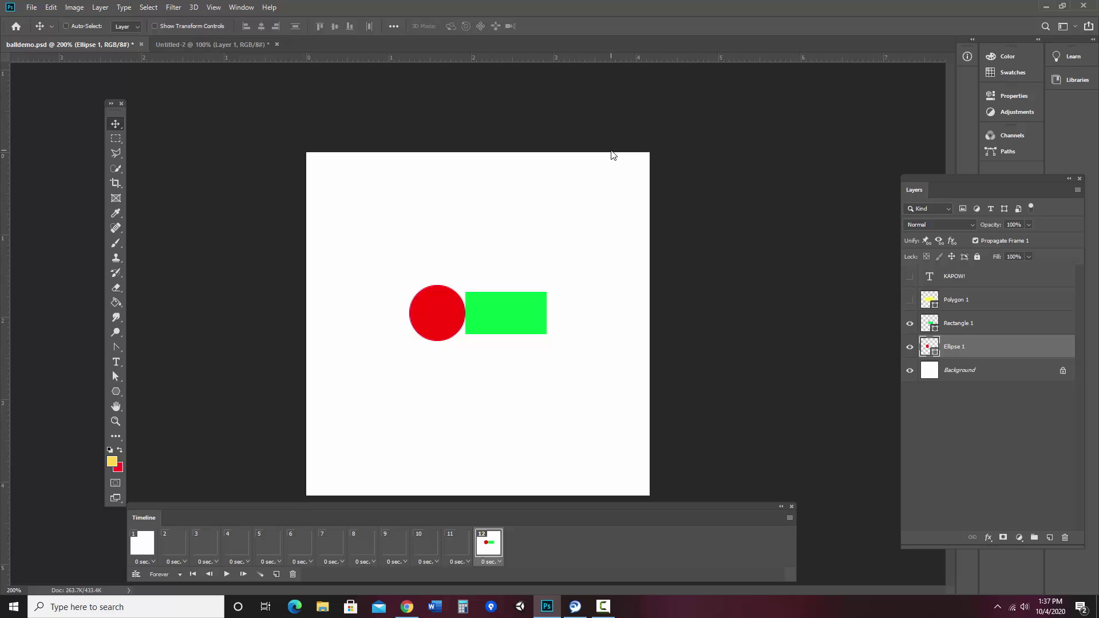
# Preview the animation, stop it, and select frame 12
pyautogui.click(226, 574)
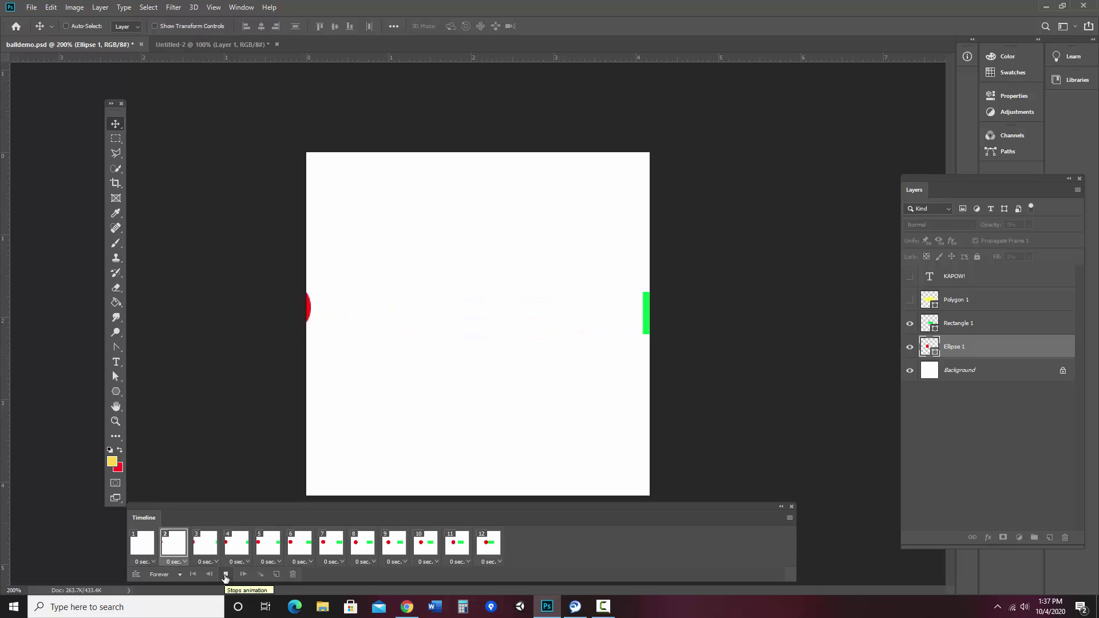
pyautogui.click(225, 575)
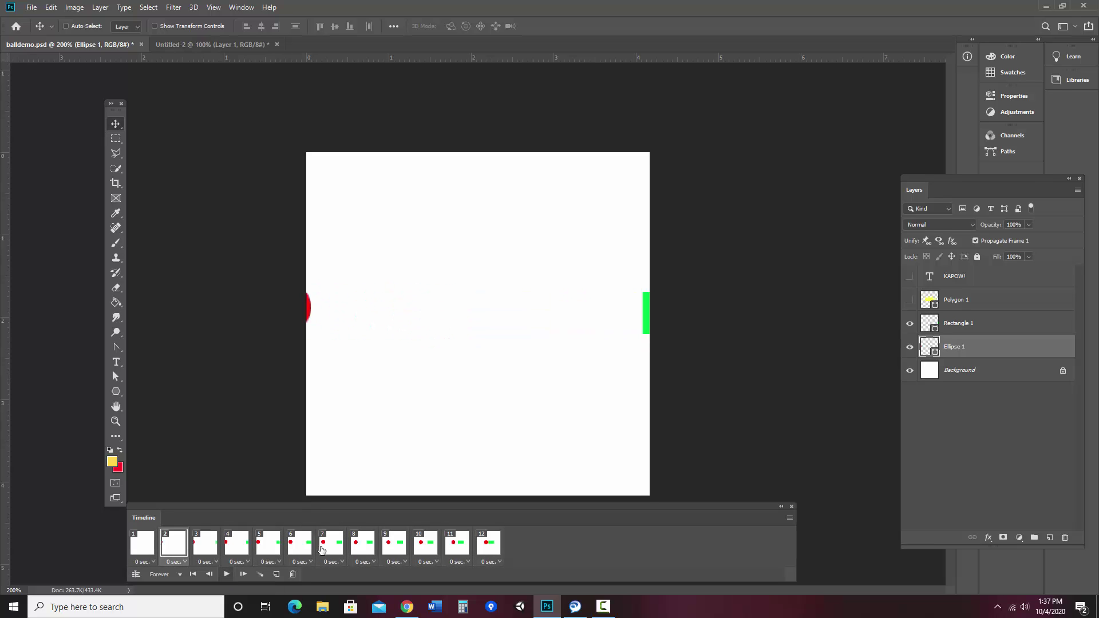
pyautogui.click(496, 543)
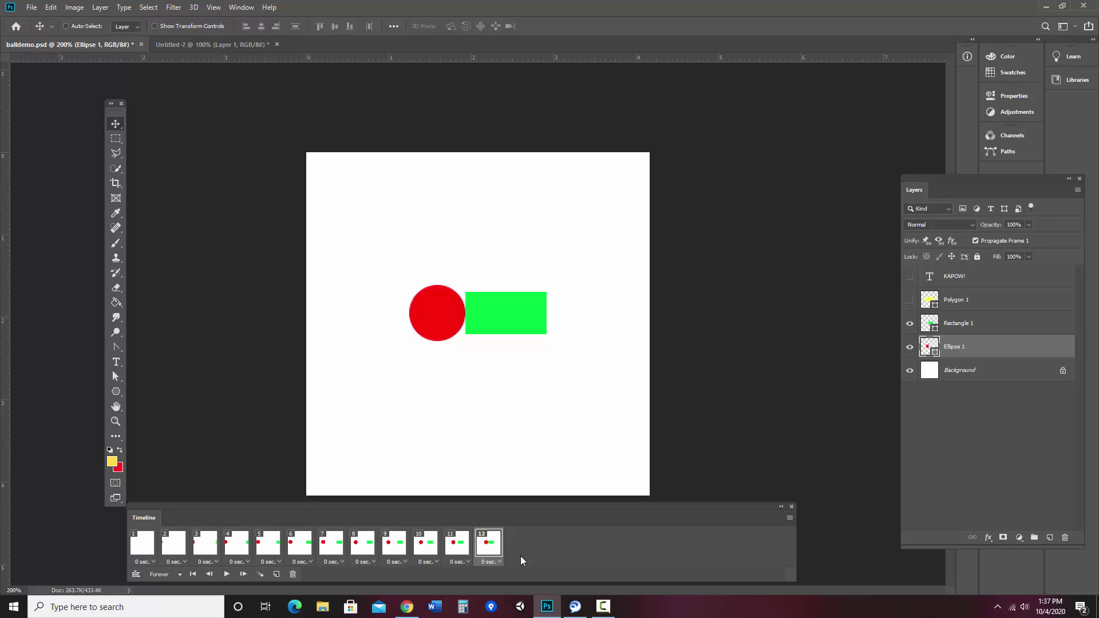
# Duplicate frame 12 as frame 13 showing only the starburst and KAPOW!, then preview the animation
pyautogui.hotkey('ctrl', 'alt', 'shift', 'n')
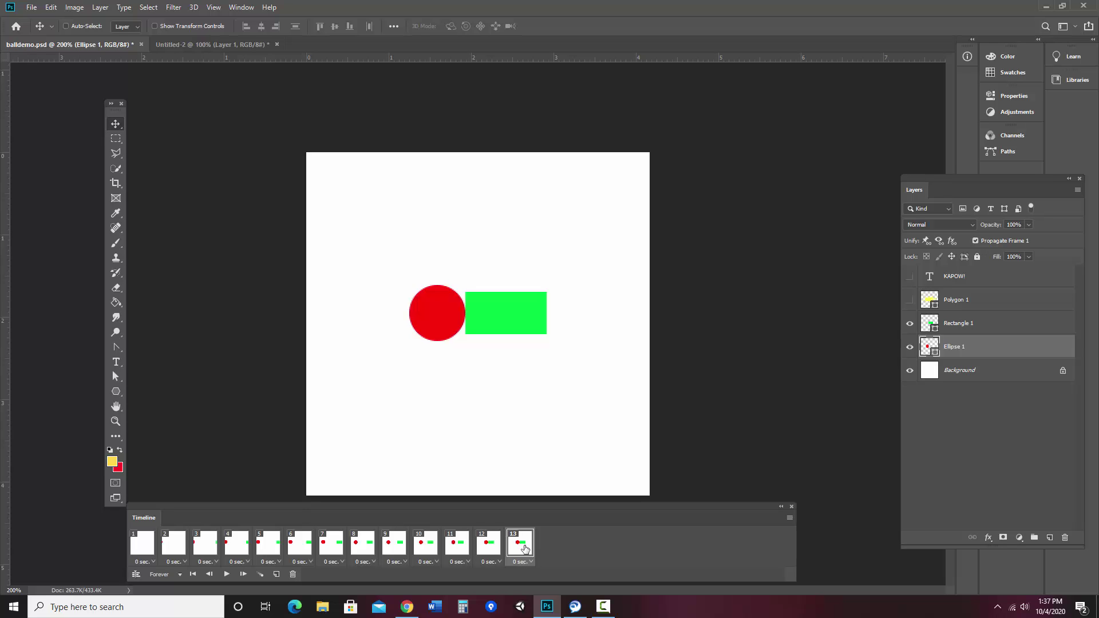
pyautogui.click(911, 301)
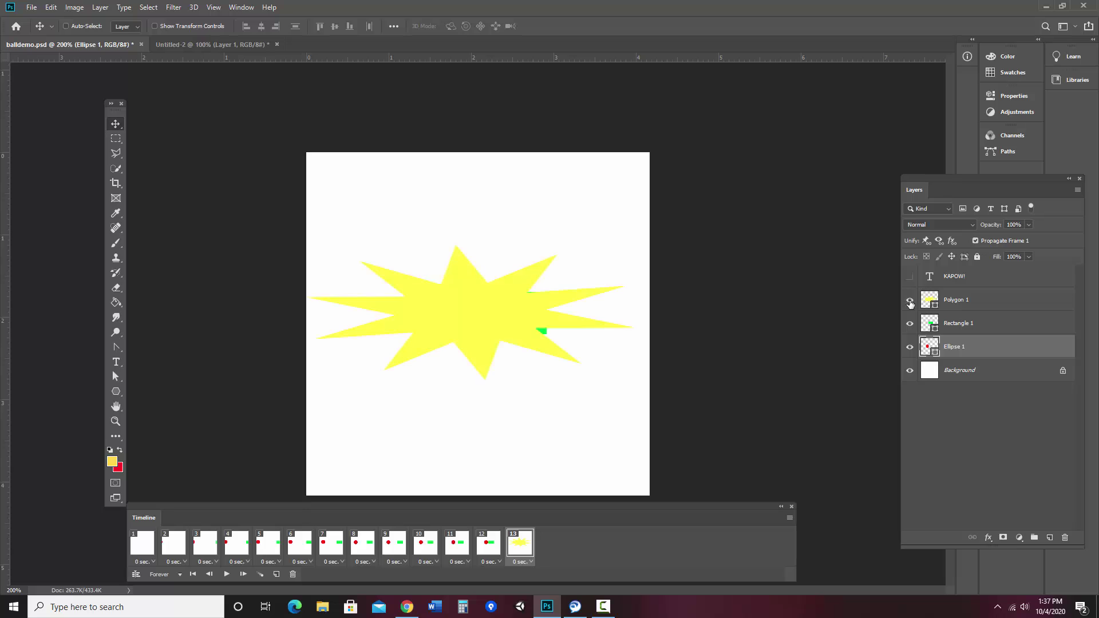
pyautogui.click(910, 278)
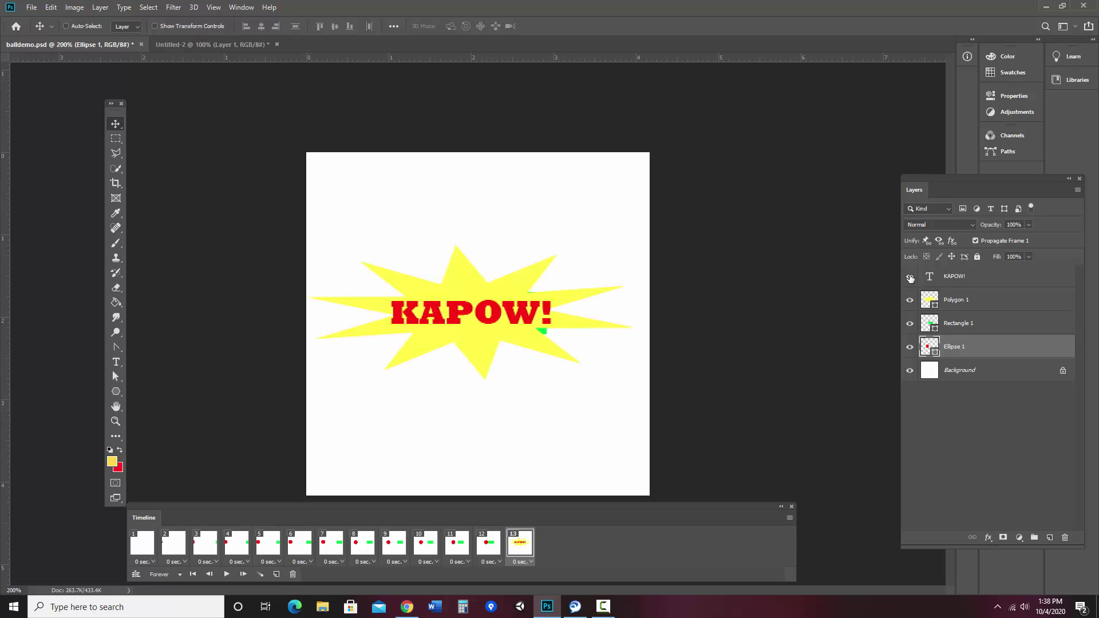
pyautogui.click(910, 323)
pyautogui.click(910, 347)
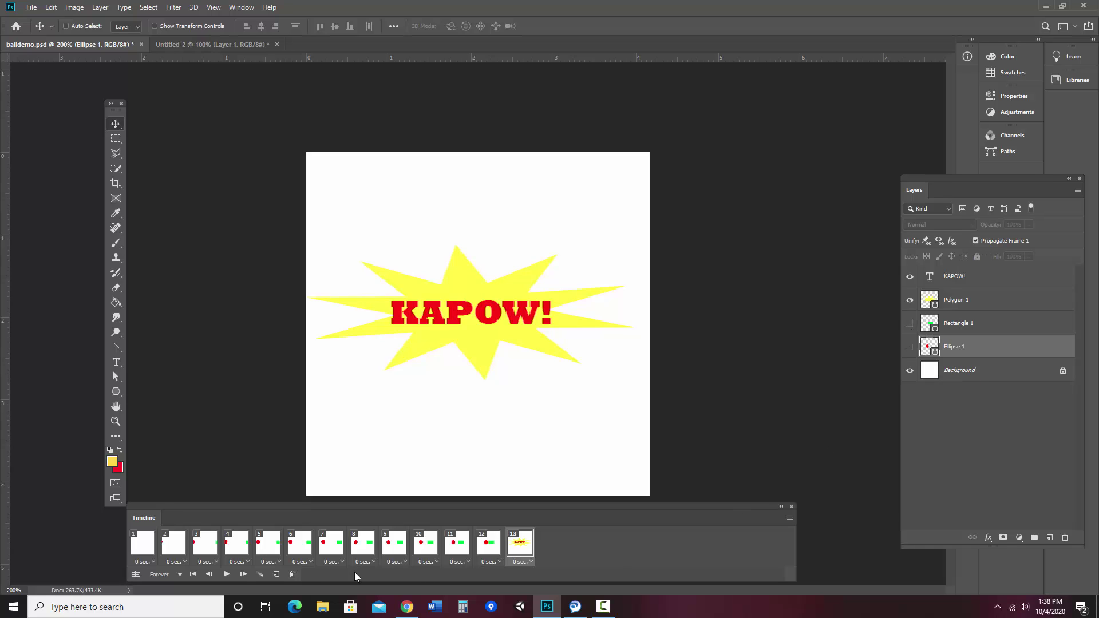
pyautogui.click(226, 575)
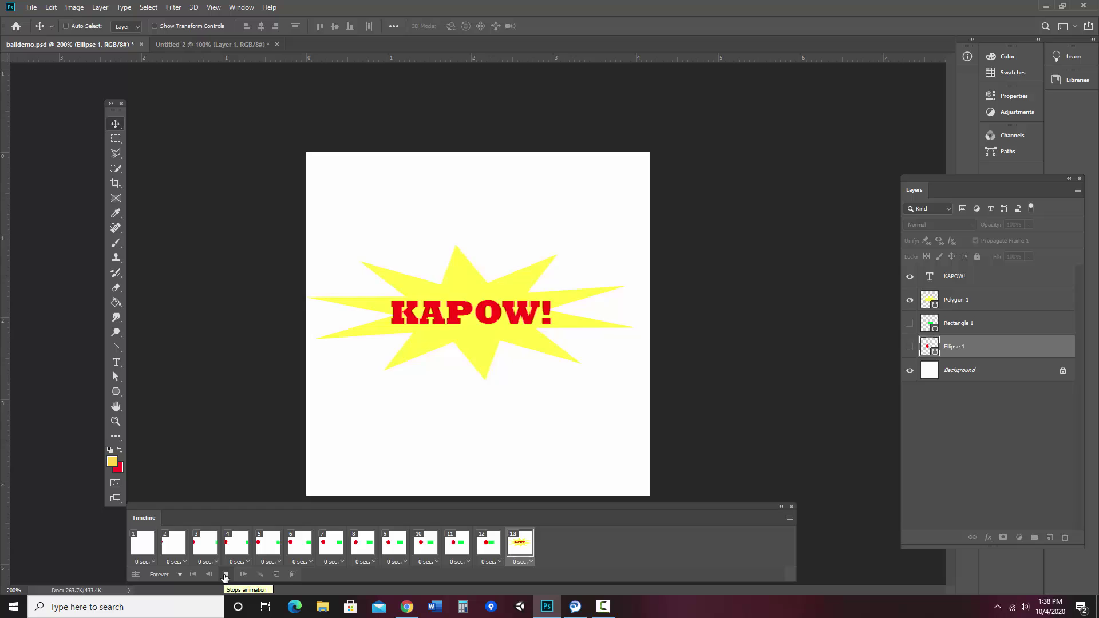
# Give frame 13 a 1.0-second delay and play the animation to preview the pause
pyautogui.click(227, 575)
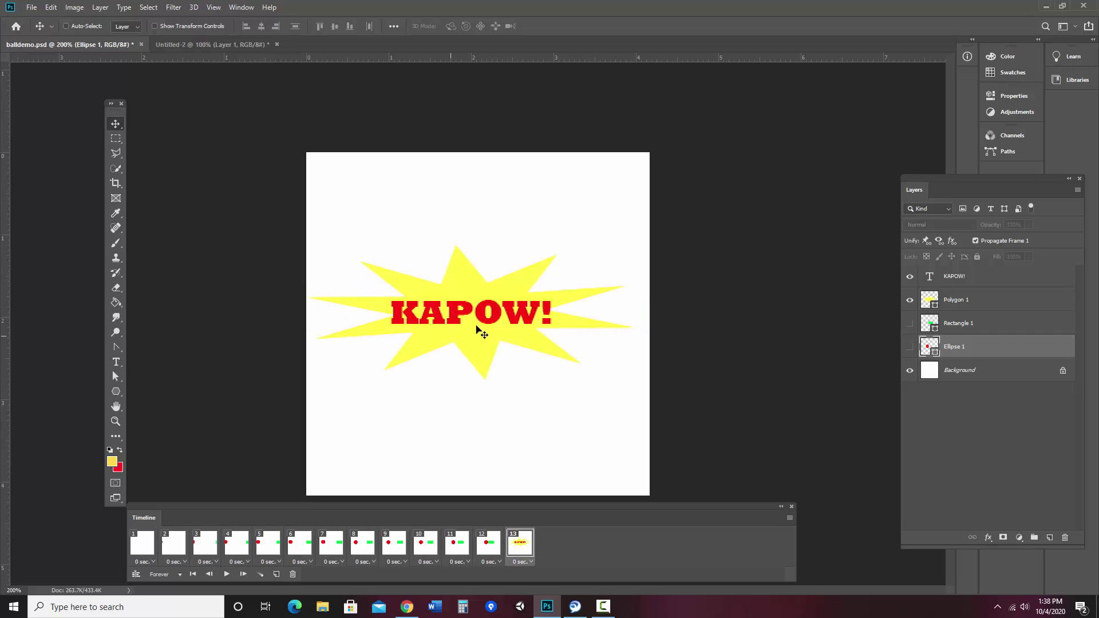
pyautogui.click(531, 563)
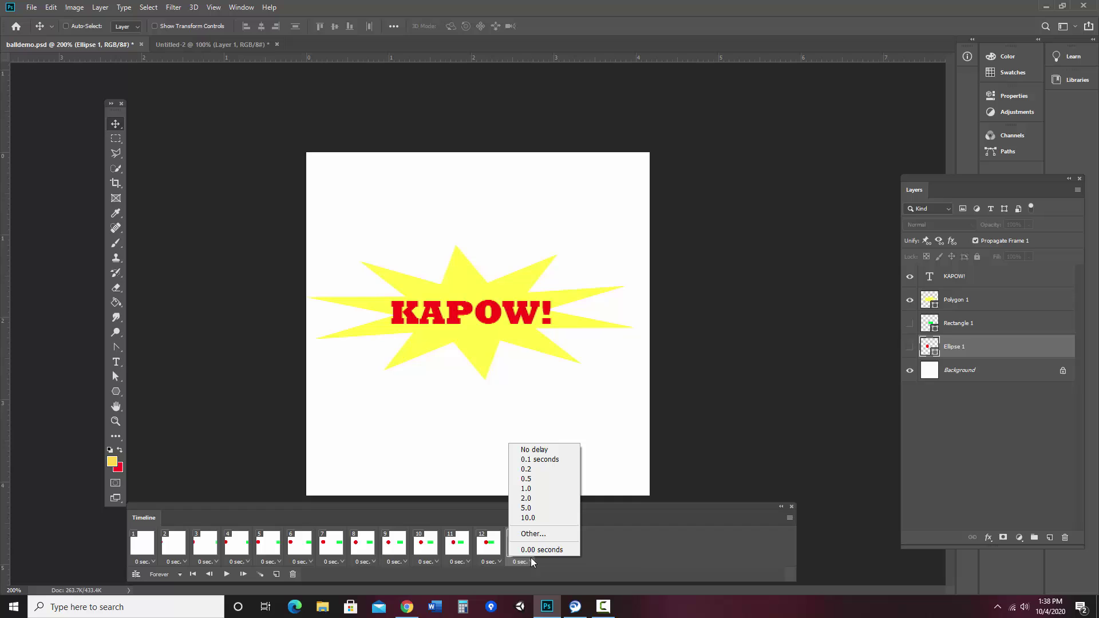
pyautogui.click(543, 489)
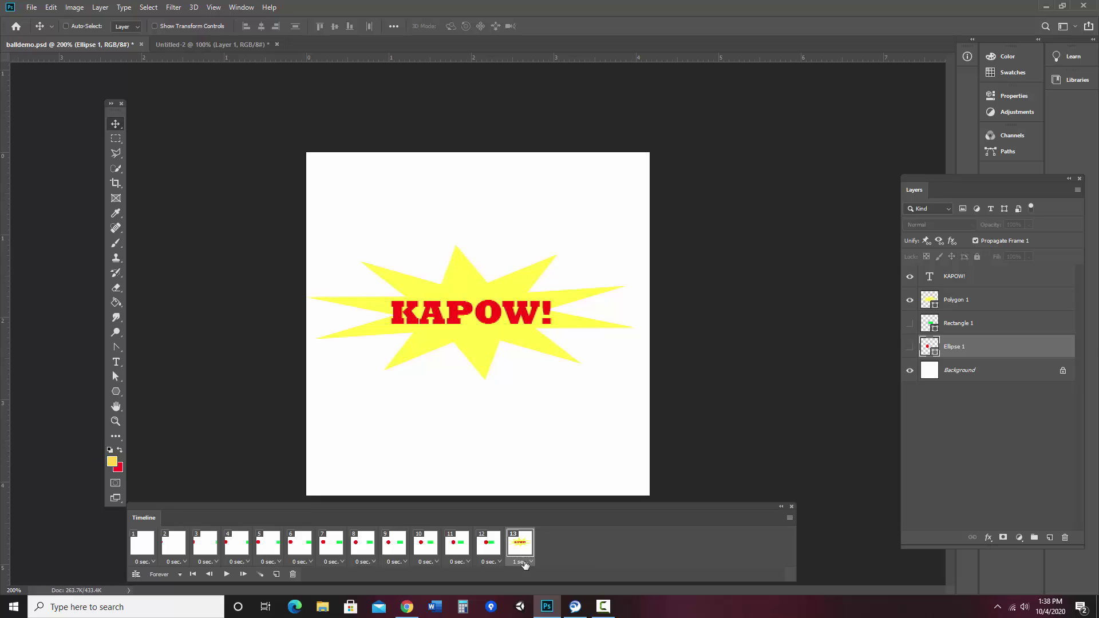
pyautogui.click(227, 575)
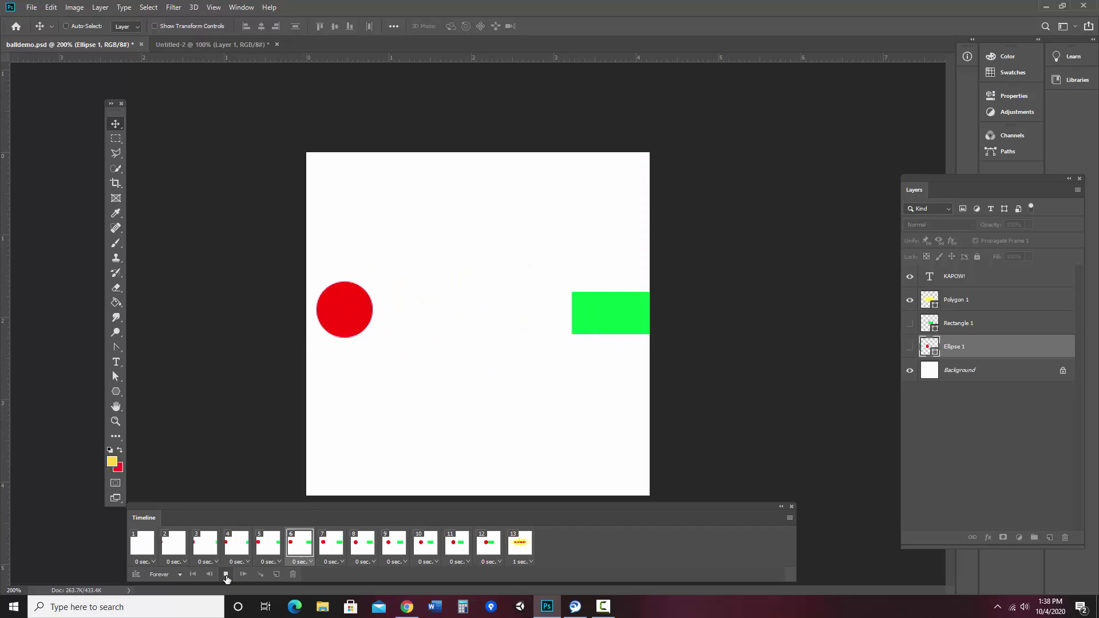
pyautogui.click(227, 575)
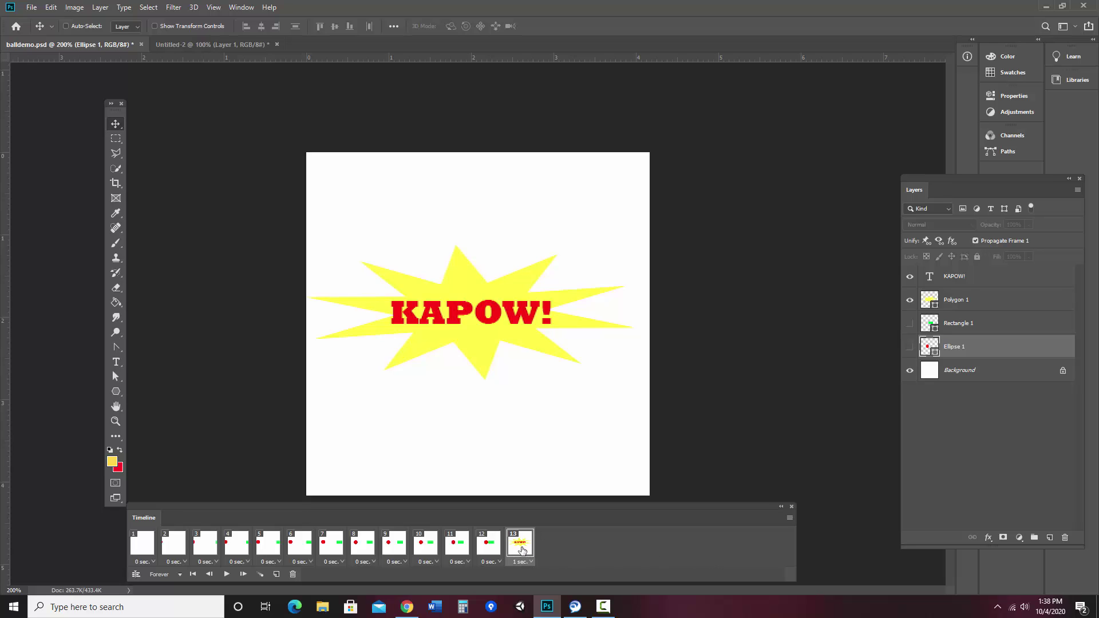
# Add frame 14 after the KAPOW! frame and set its delay to No delay
pyautogui.click(790, 517)
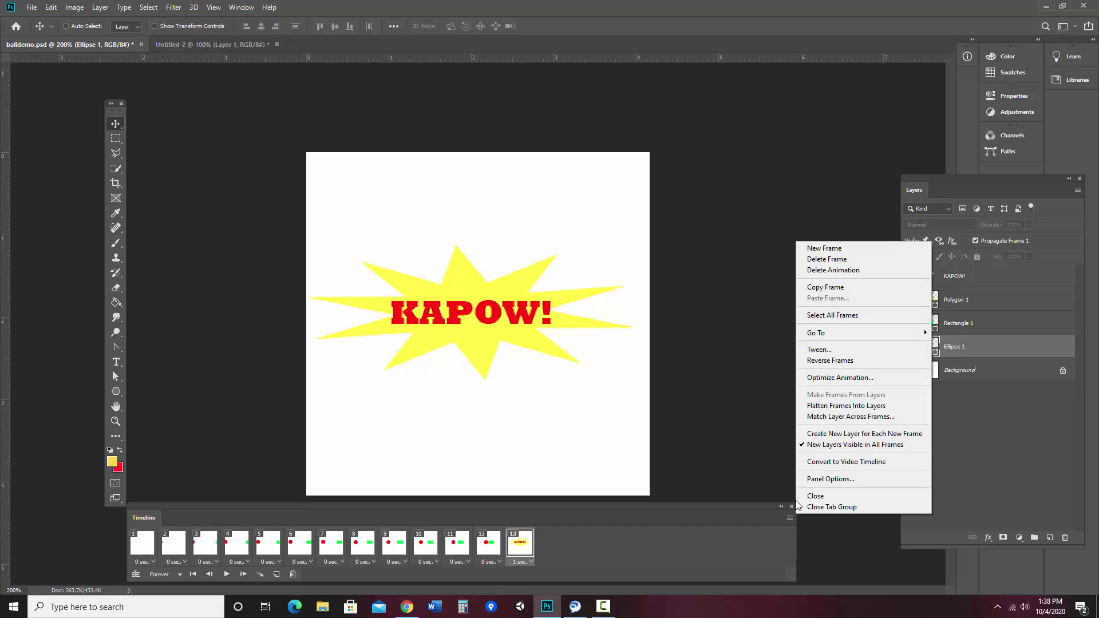
pyautogui.click(844, 248)
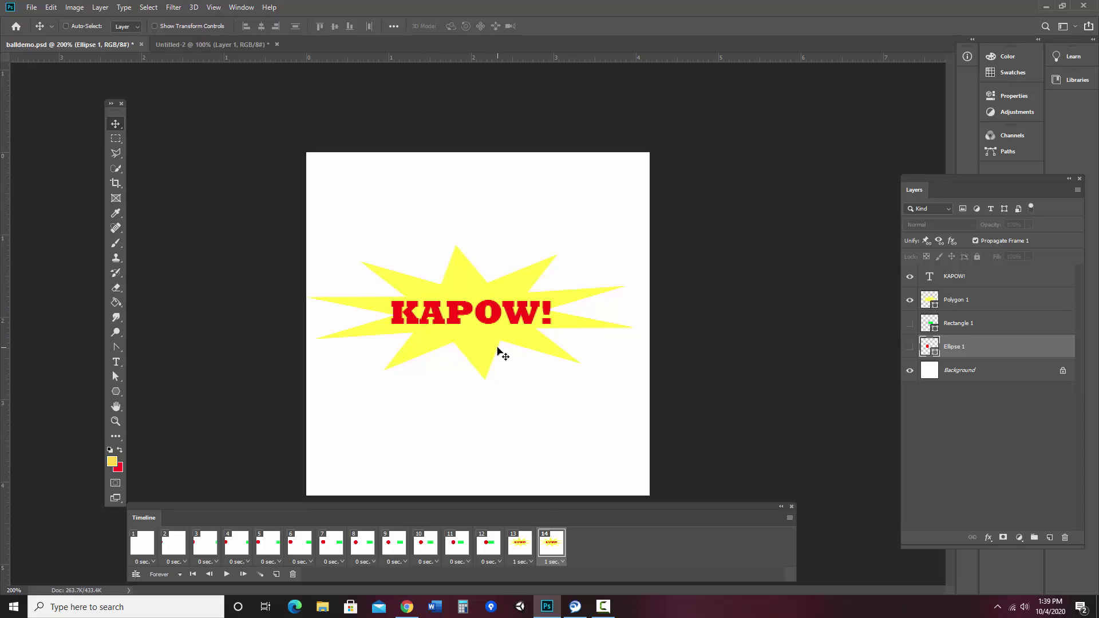
pyautogui.click(561, 564)
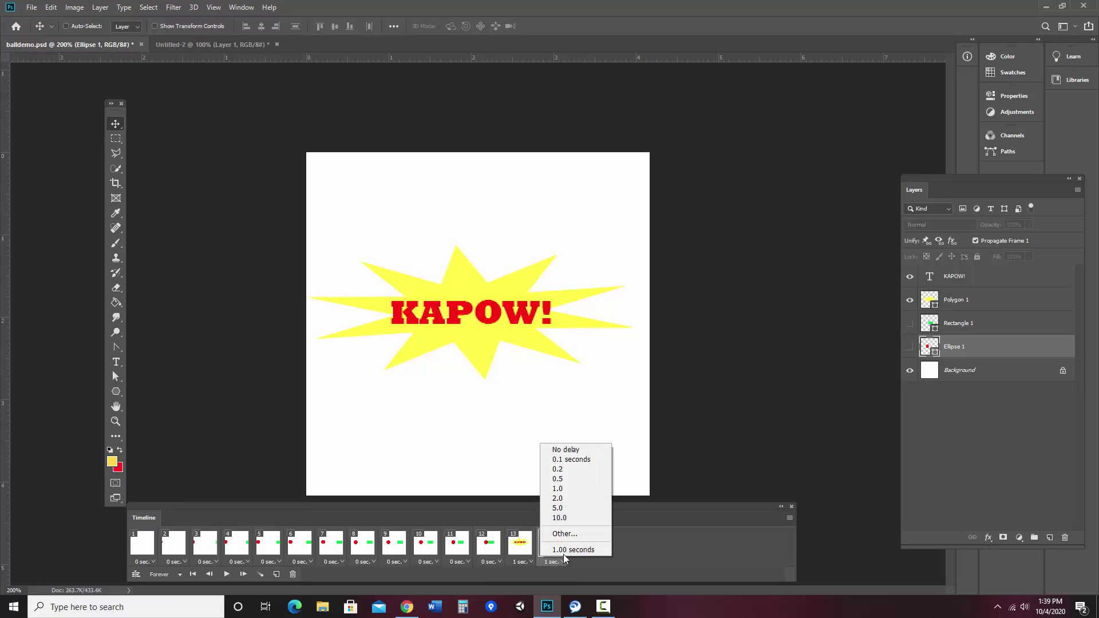
pyautogui.click(570, 450)
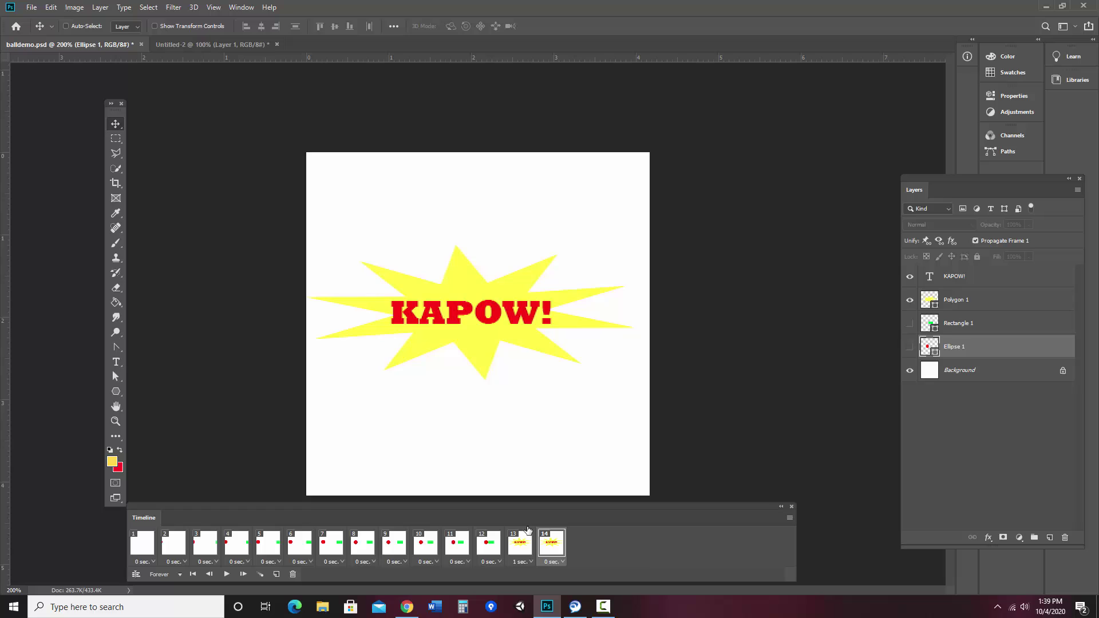
pyautogui.click(518, 553)
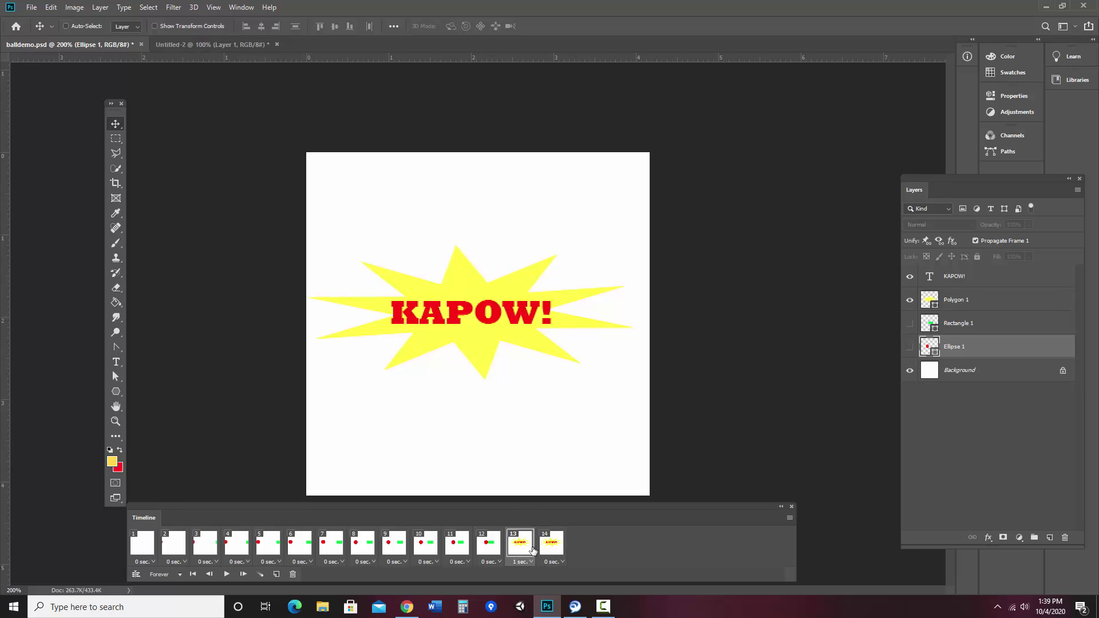
# In frame 14, set the Polygon 1 starburst and KAPOW! text layers to 0% opacity
pyautogui.click(551, 547)
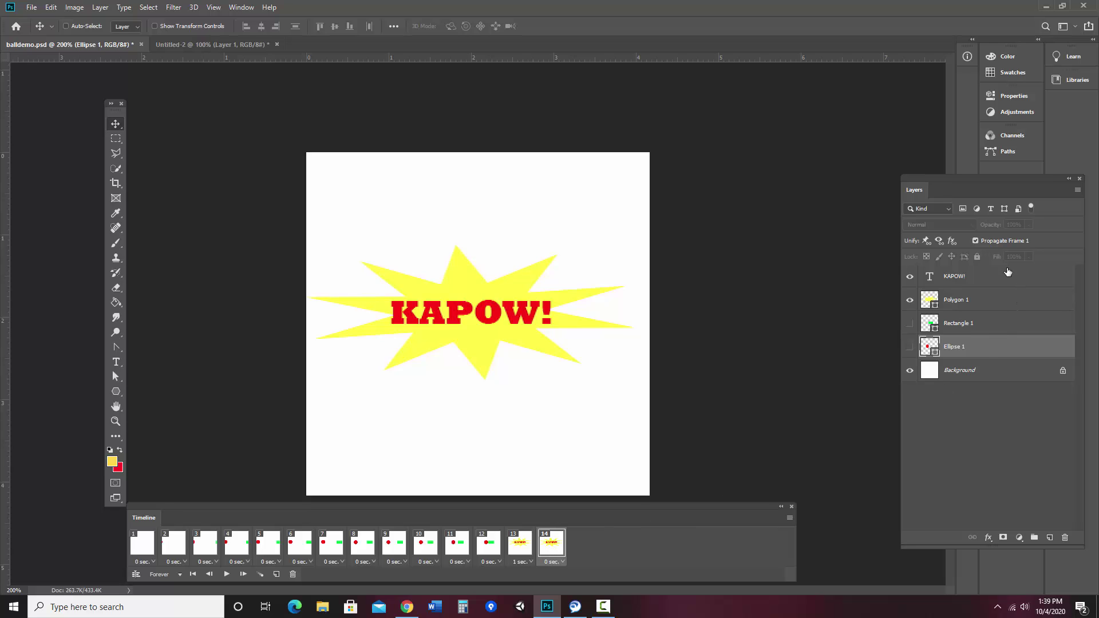
pyautogui.click(964, 303)
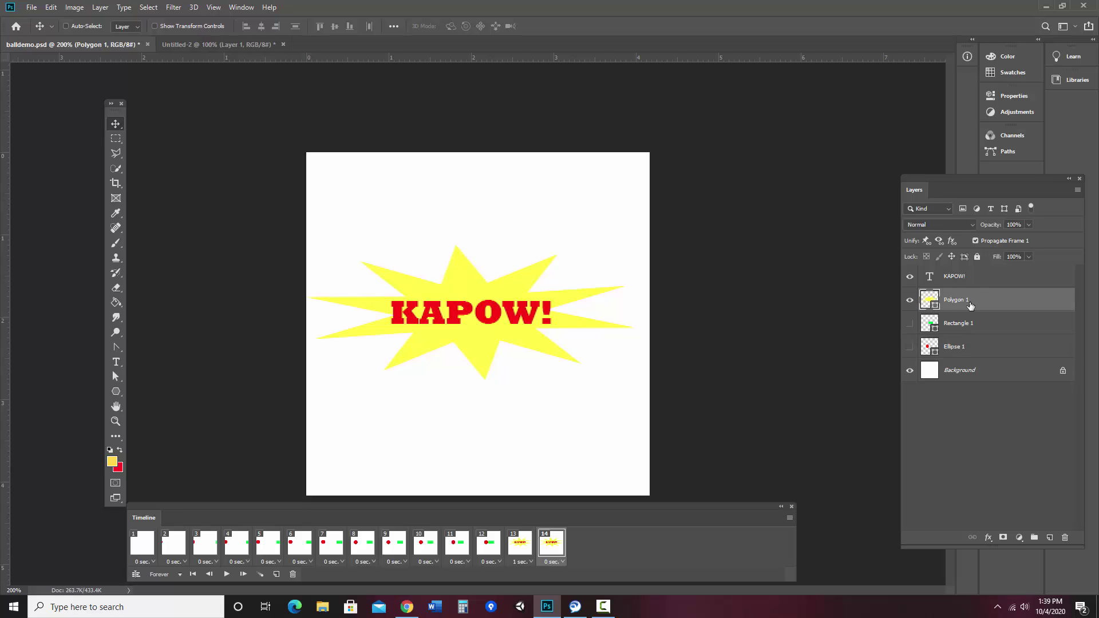
pyautogui.click(1029, 225)
pyautogui.moveTo(1029, 236); pyautogui.dragTo(974, 238)
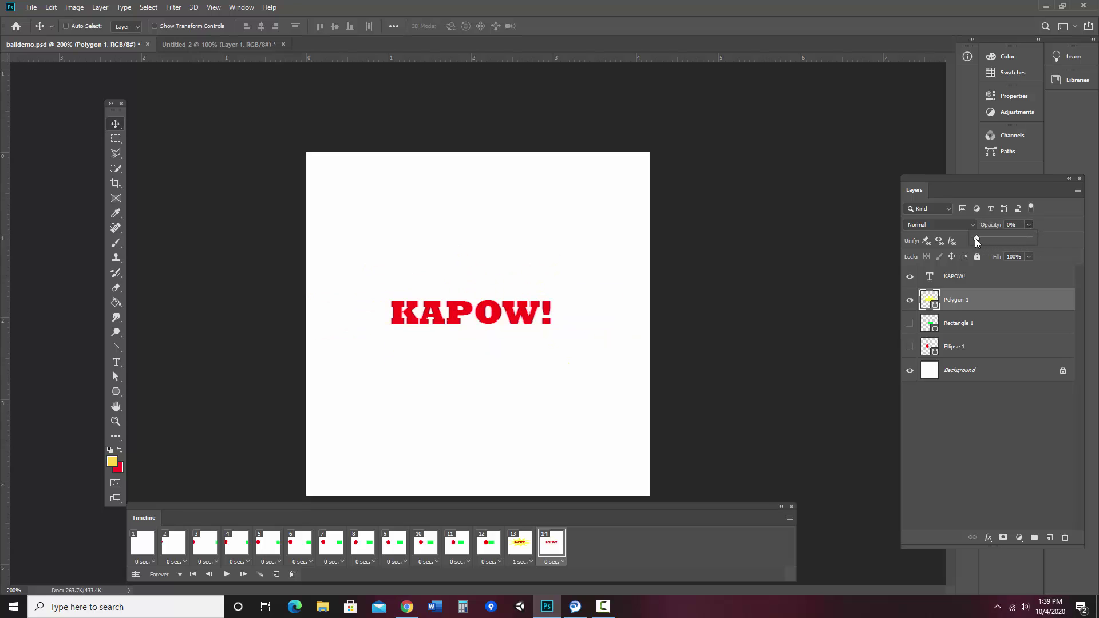
pyautogui.click(962, 277)
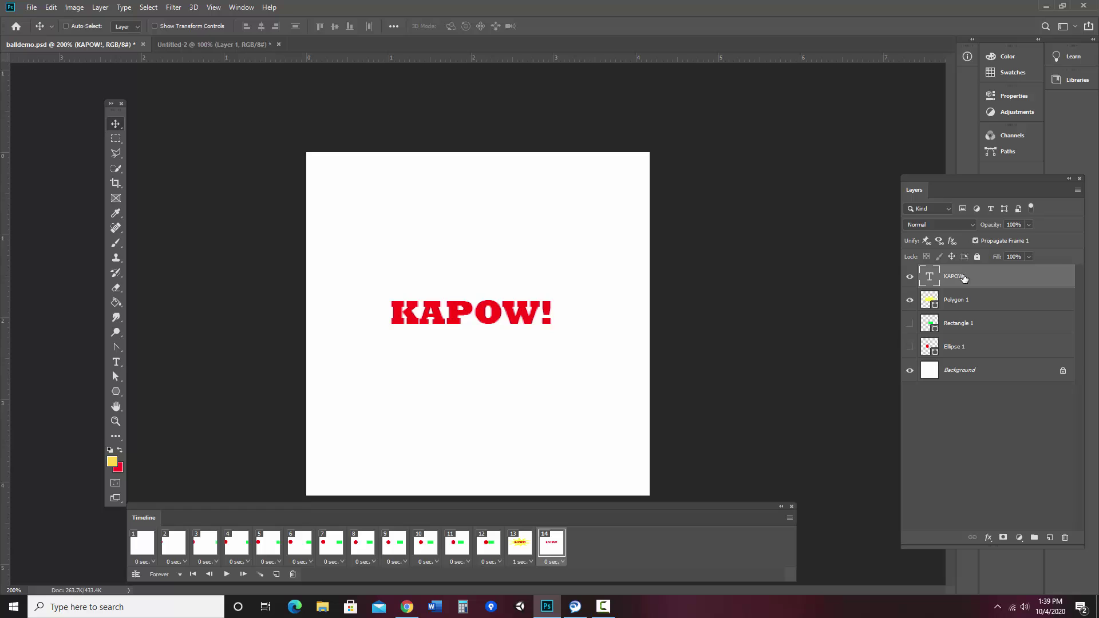
pyautogui.click(1029, 225)
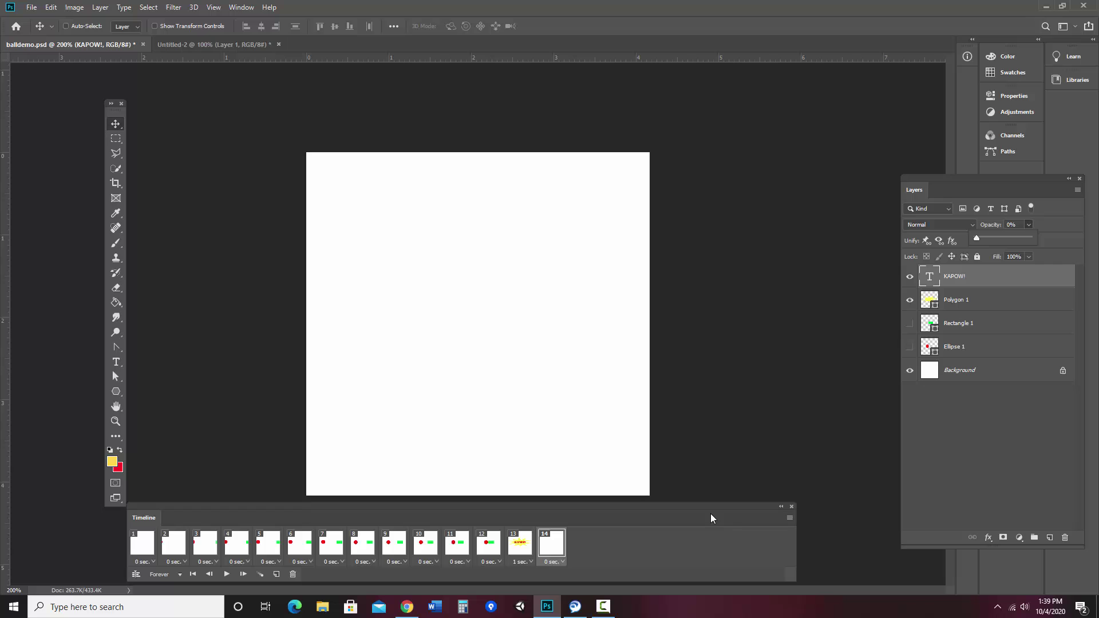
# Tween 5 in-between frames from frame 13 to the blank frame, giving 19 frames
pyautogui.click(790, 518)
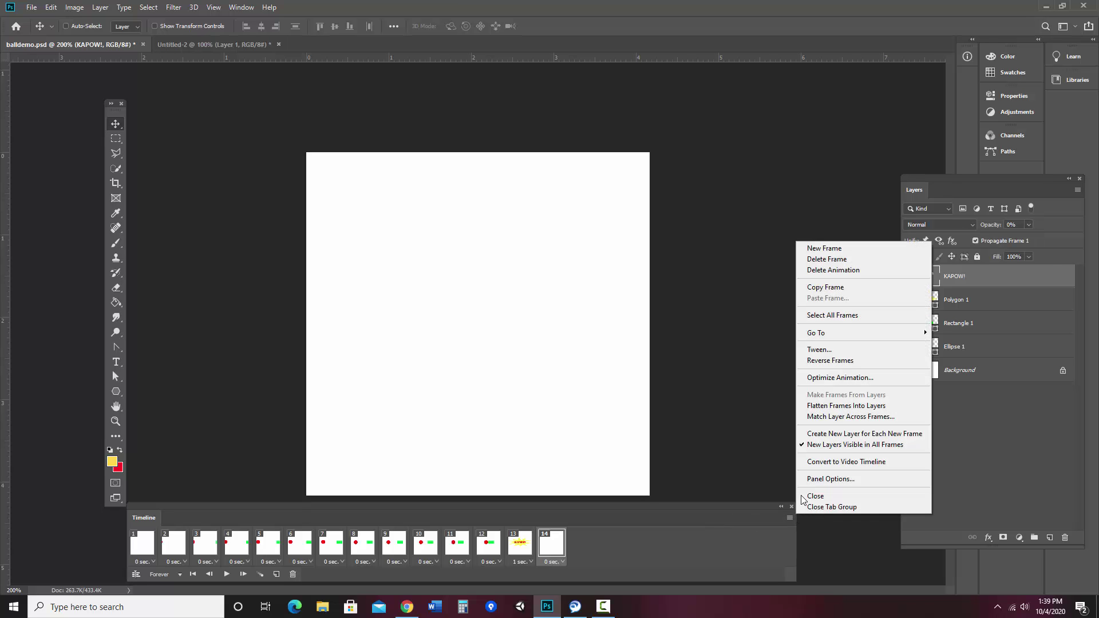
pyautogui.click(840, 349)
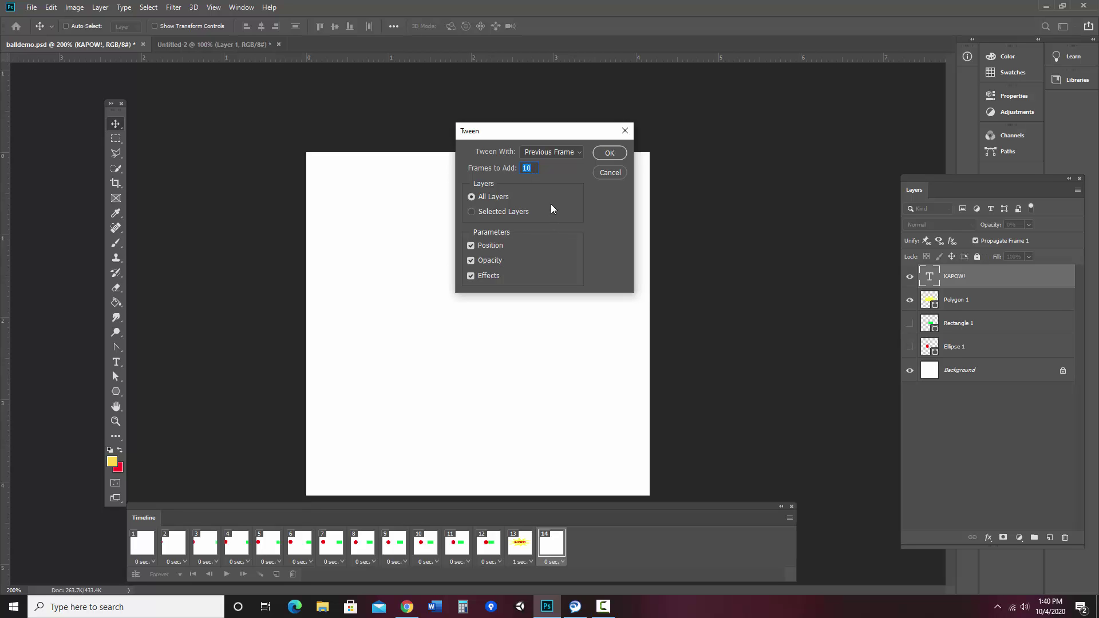
pyautogui.write('5')
pyautogui.click(609, 153)
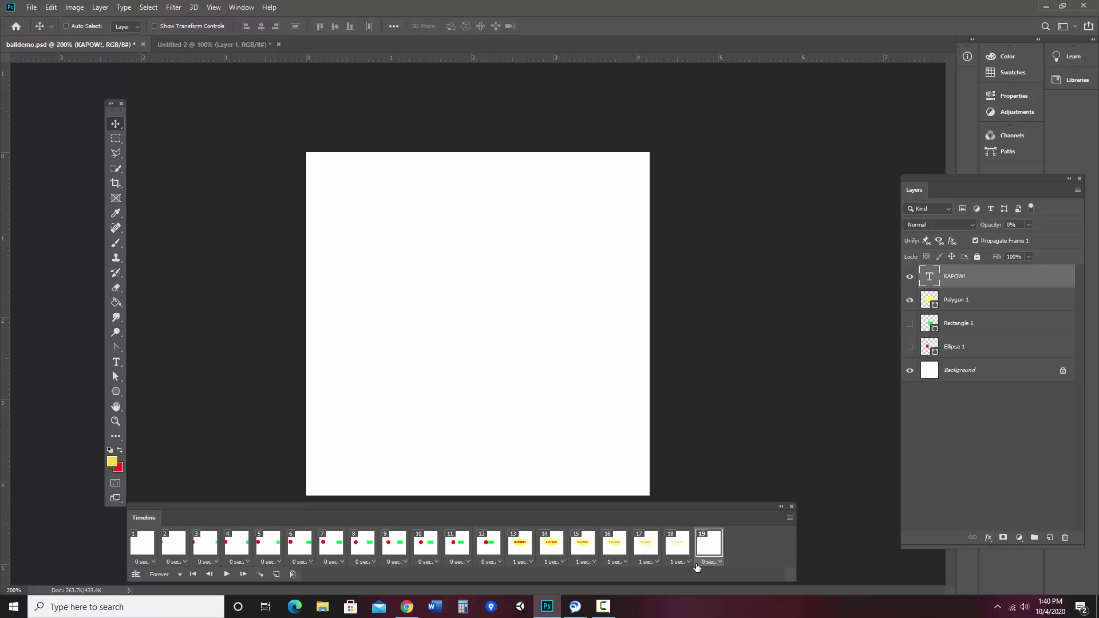
# Preview the fade, then set frames 14–18 to No delay
pyautogui.click(226, 574)
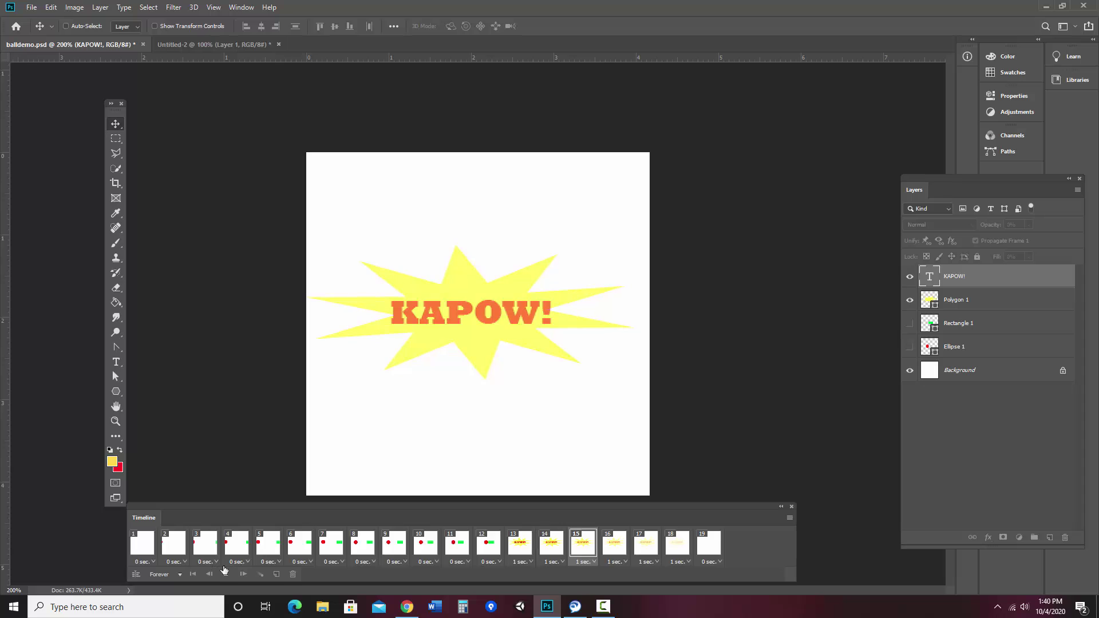
pyautogui.click(226, 575)
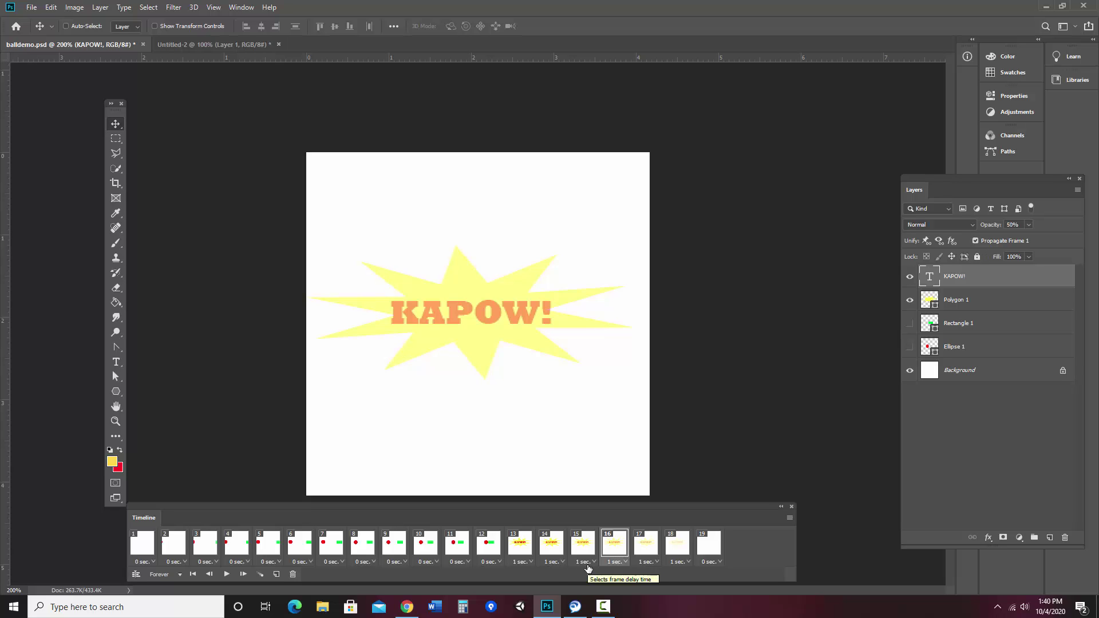
pyautogui.click(564, 563)
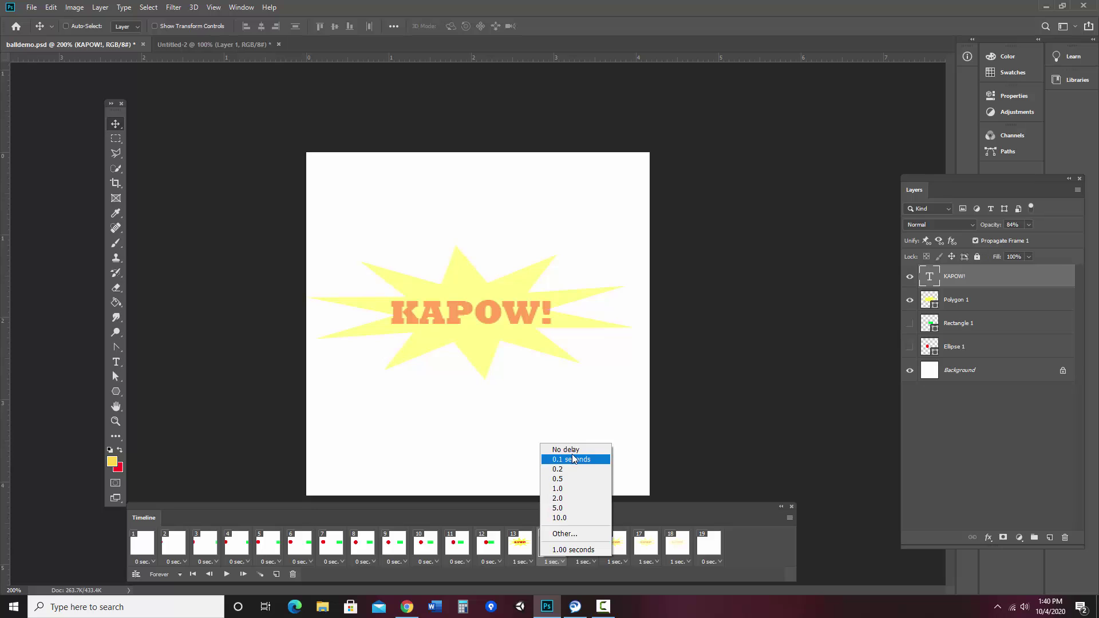
pyautogui.click(750, 474)
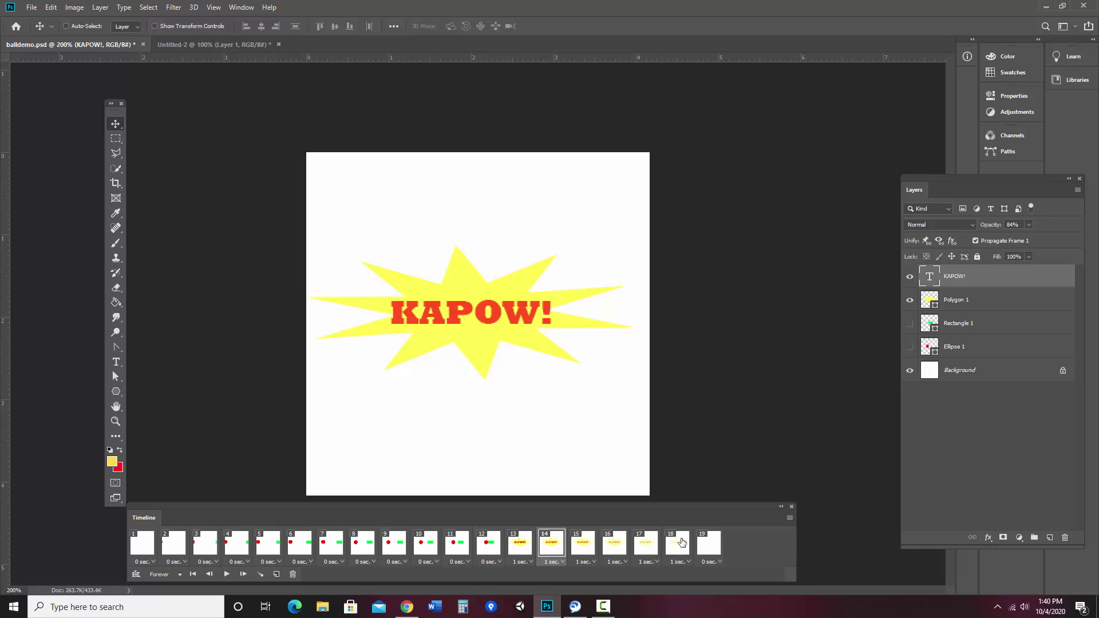
pyautogui.keyDown('shift'); pyautogui.click(682, 543); pyautogui.keyUp('shift')
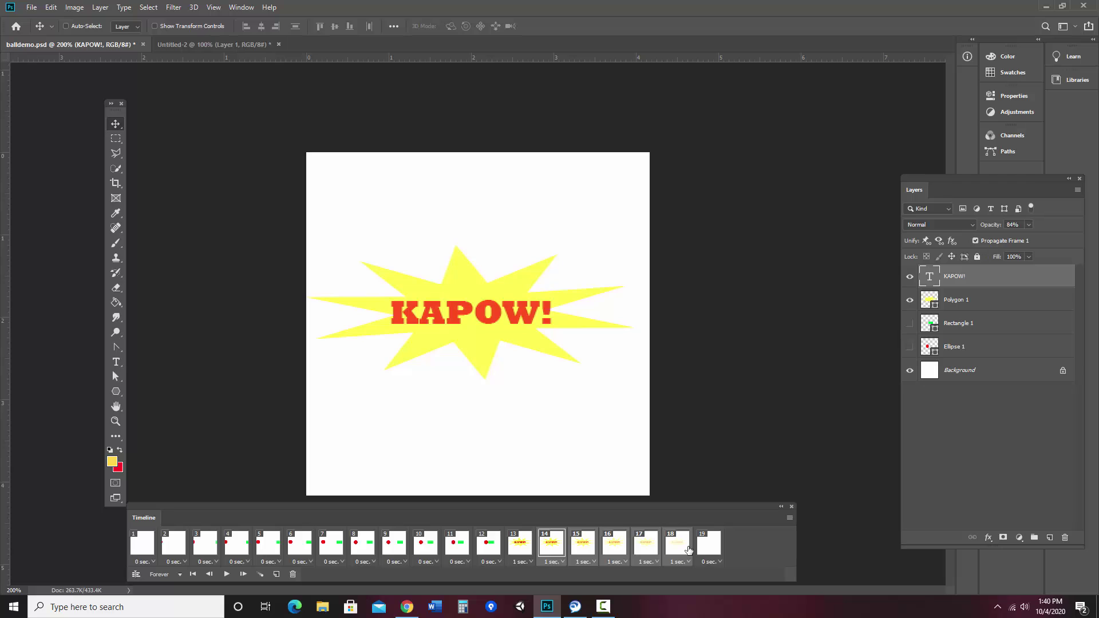
pyautogui.click(688, 563)
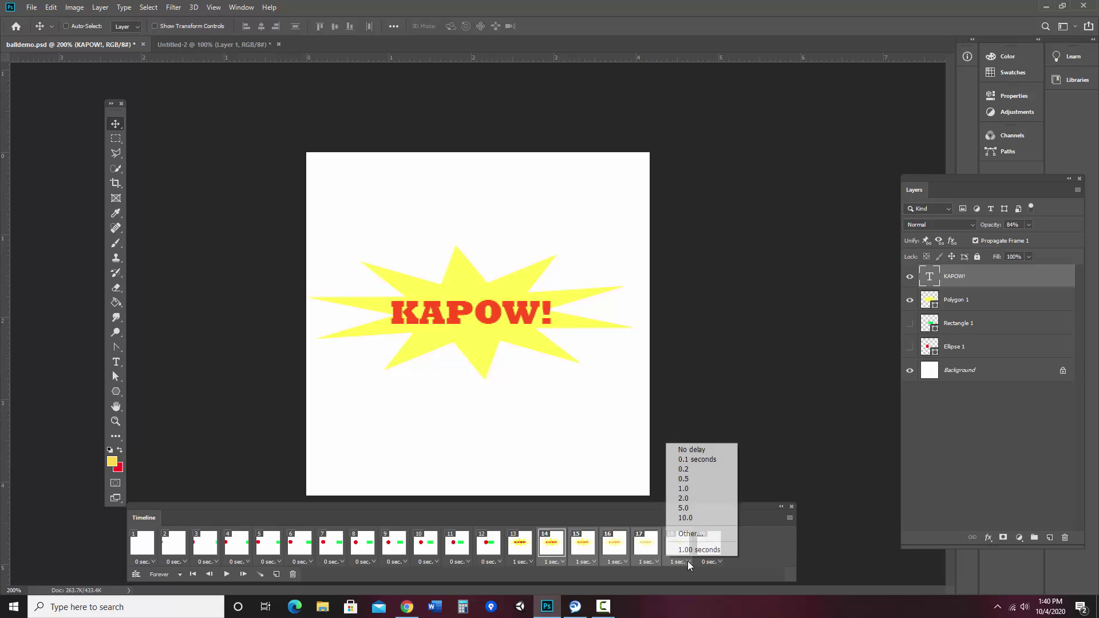
pyautogui.click(691, 450)
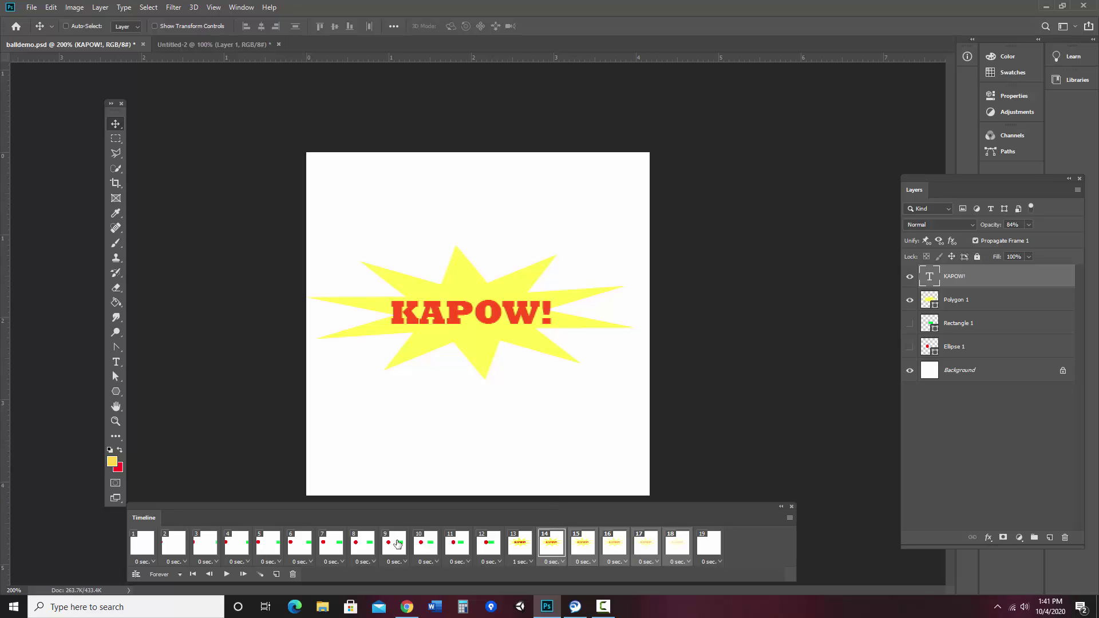
# Inspect frames 9 and 11, then play the 19-frame animation and stop near the end
pyautogui.click(398, 544)
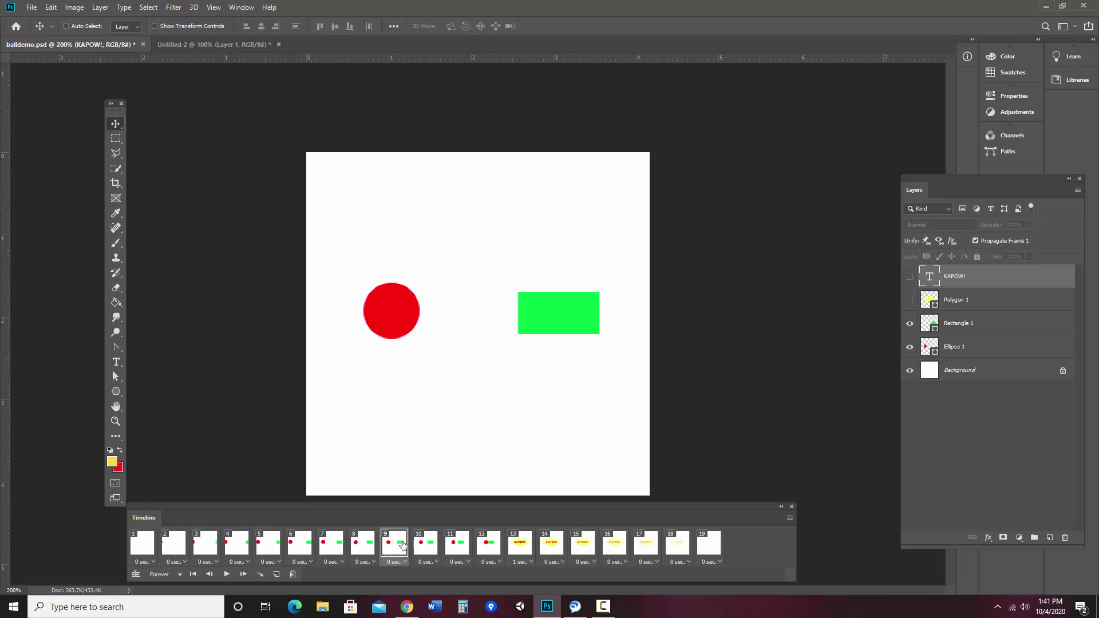
pyautogui.keyDown('ctrl'); pyautogui.click(457, 544); pyautogui.keyUp('ctrl')
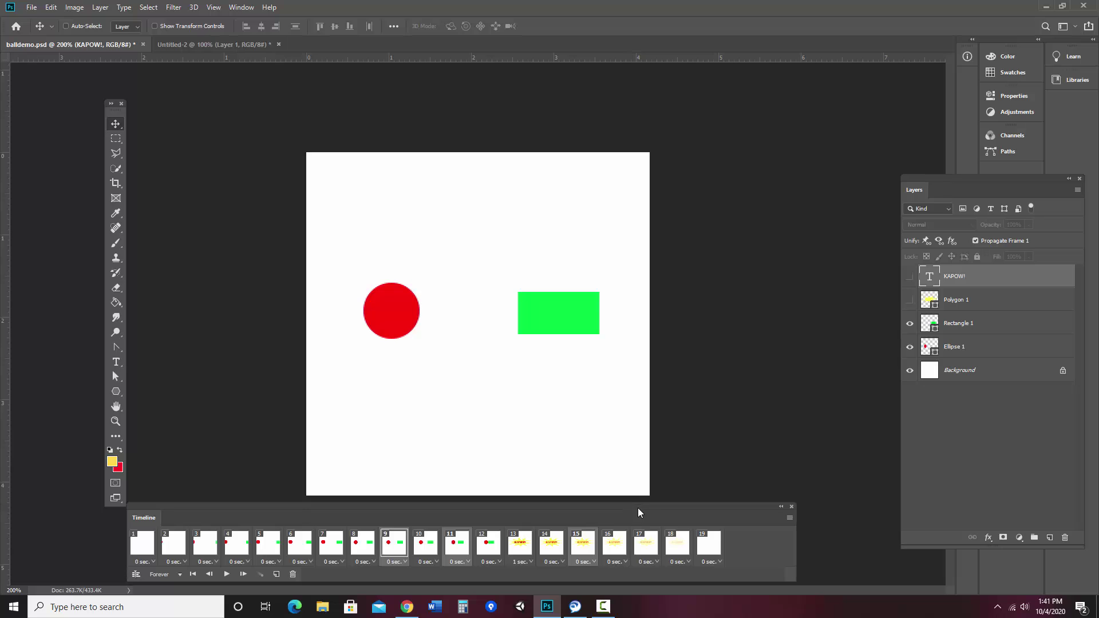
pyautogui.click(463, 540)
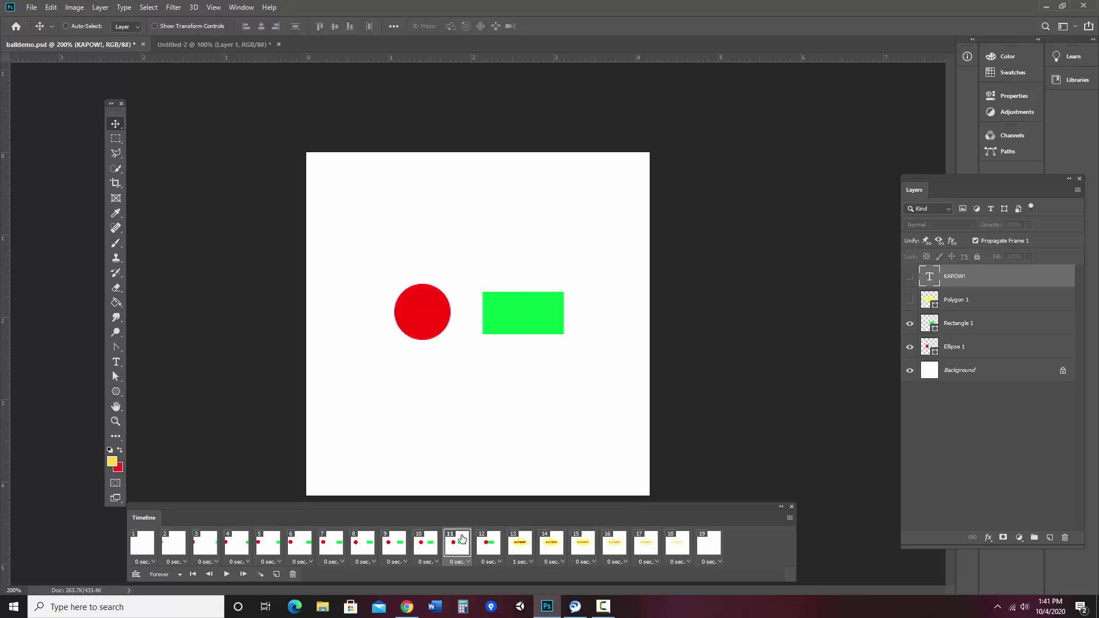
pyautogui.click(227, 574)
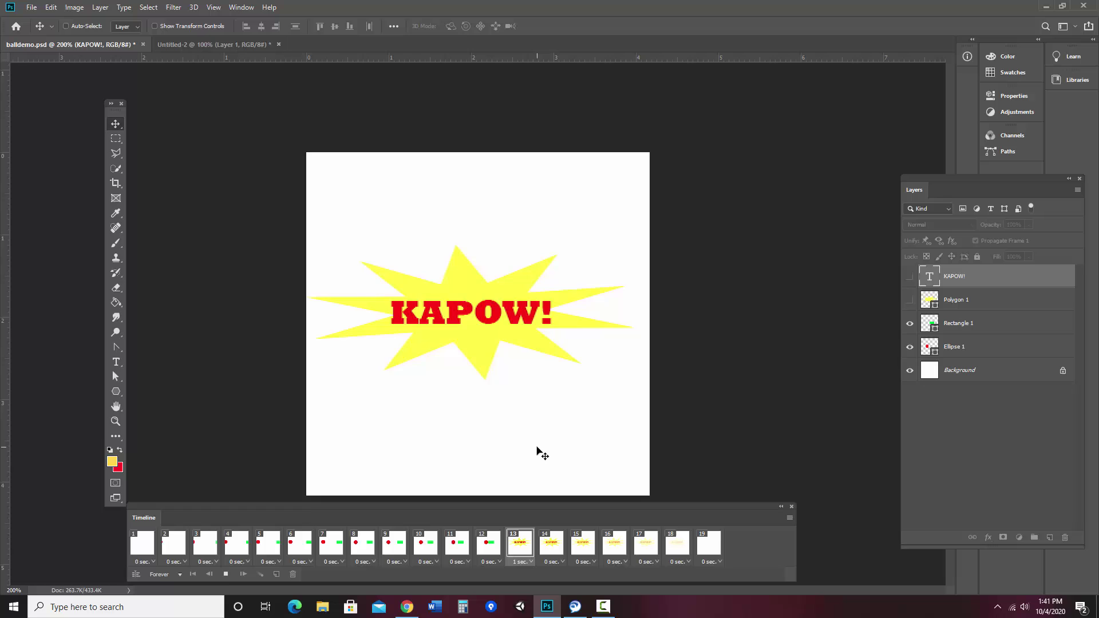
pyautogui.click(226, 575)
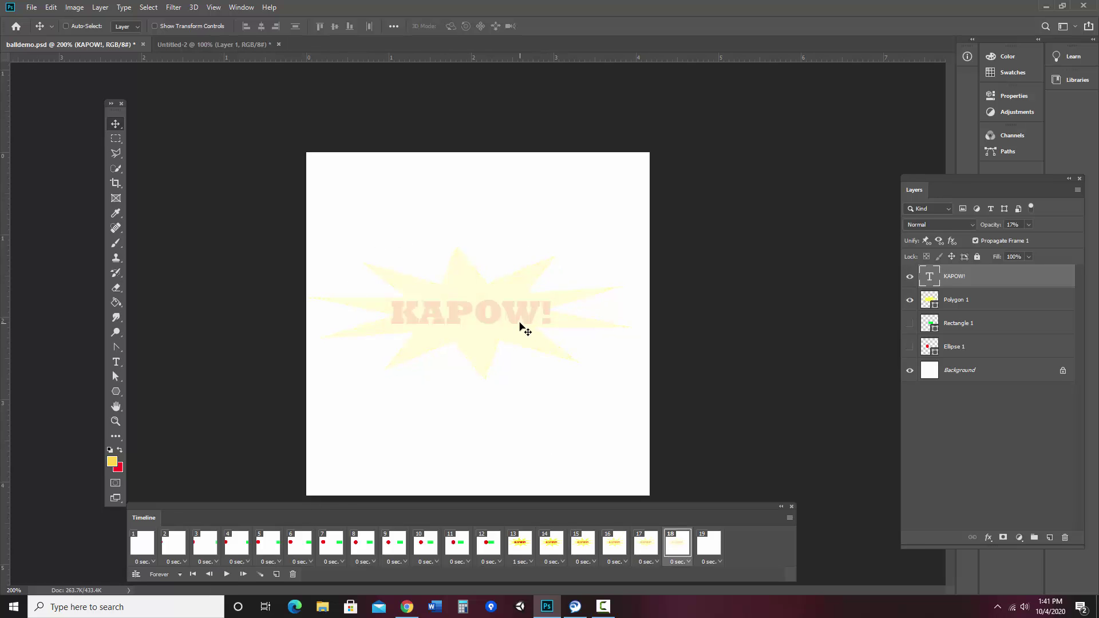
# Save the project as kapowdemo.psd, accepting the format options
pyautogui.click(32, 8)
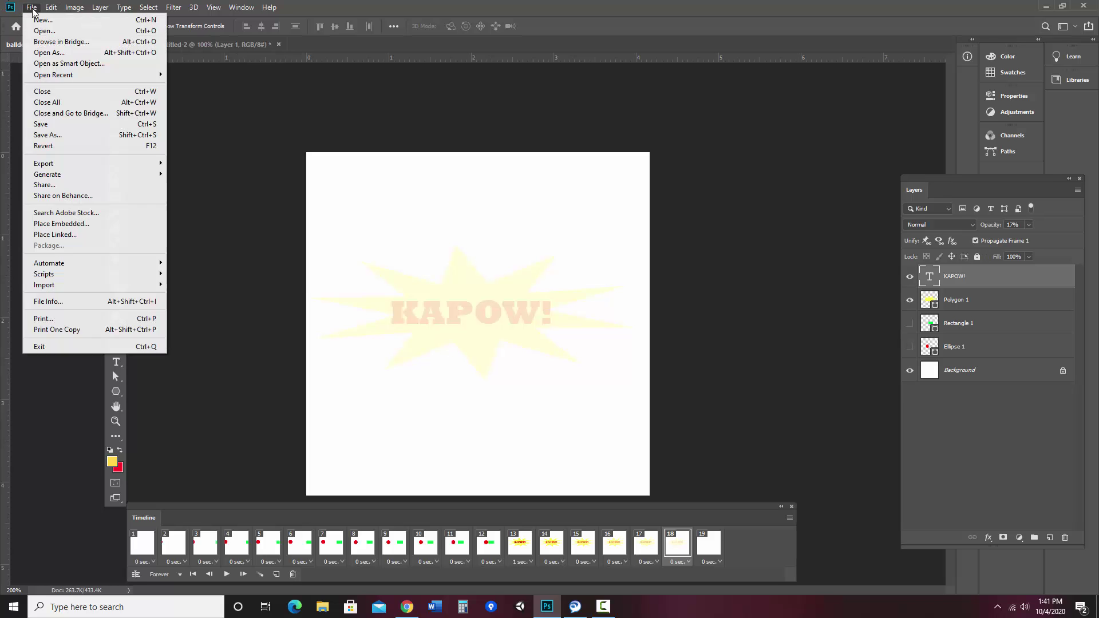
pyautogui.click(48, 135)
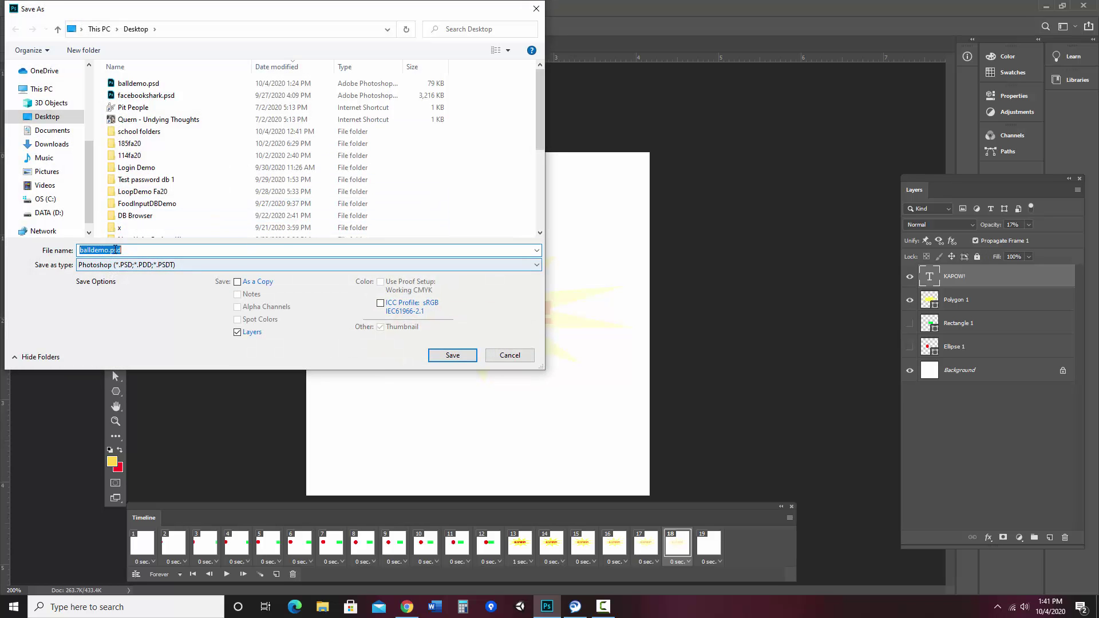
pyautogui.write('kapowde')
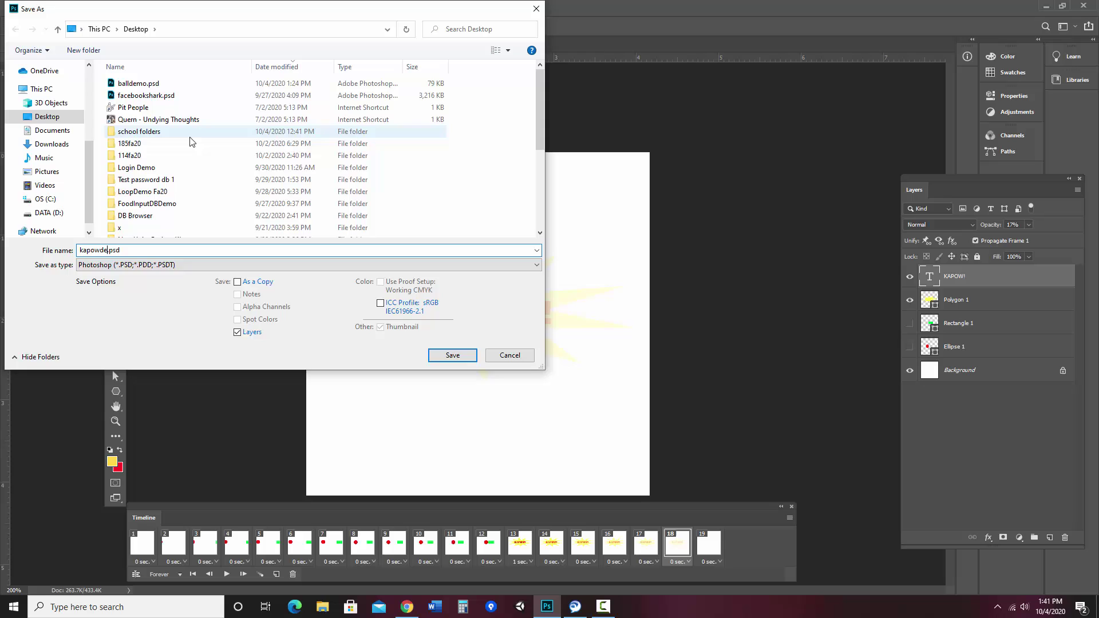
pyautogui.write('mo')
pyautogui.press('Return')
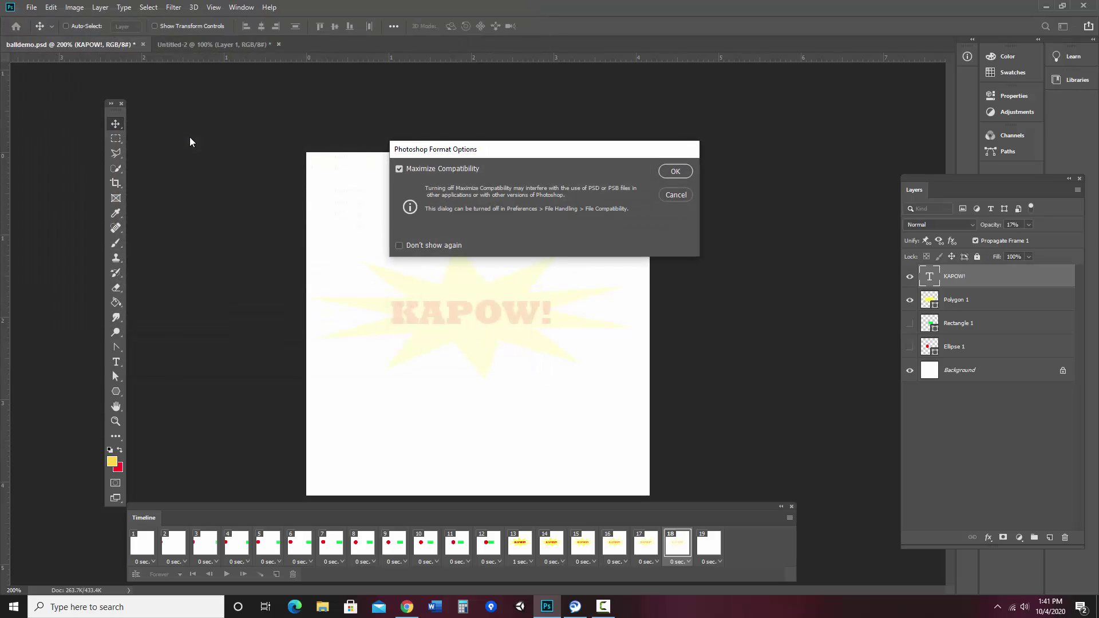
pyautogui.press('Return')
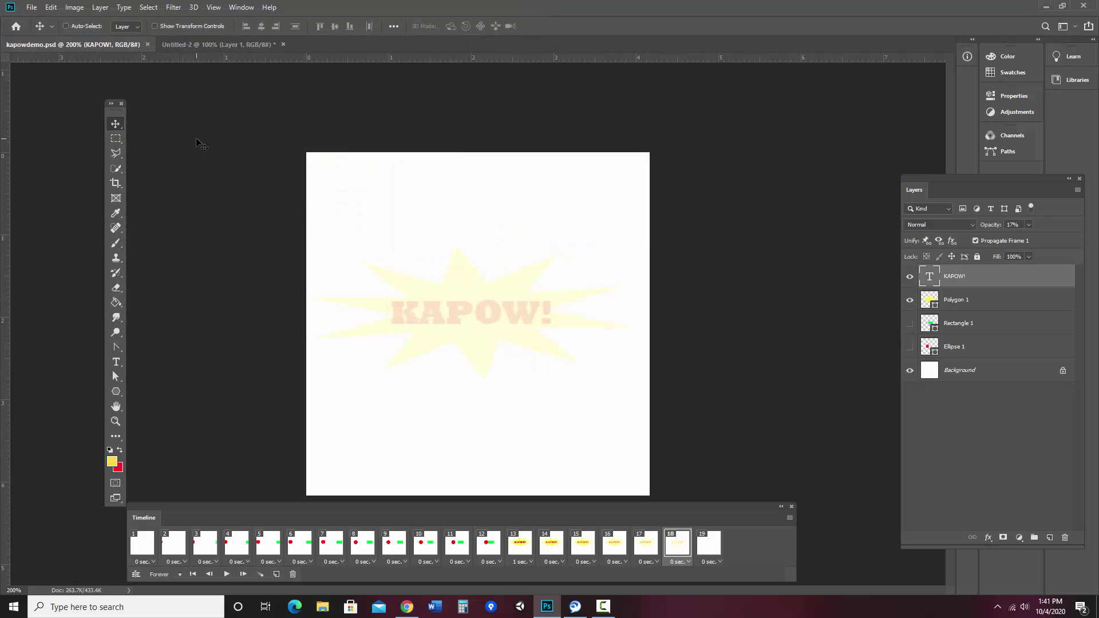
# Export the animation via Save for Web (Legacy) as the GIF kapowdemo.gif
pyautogui.click(31, 9)
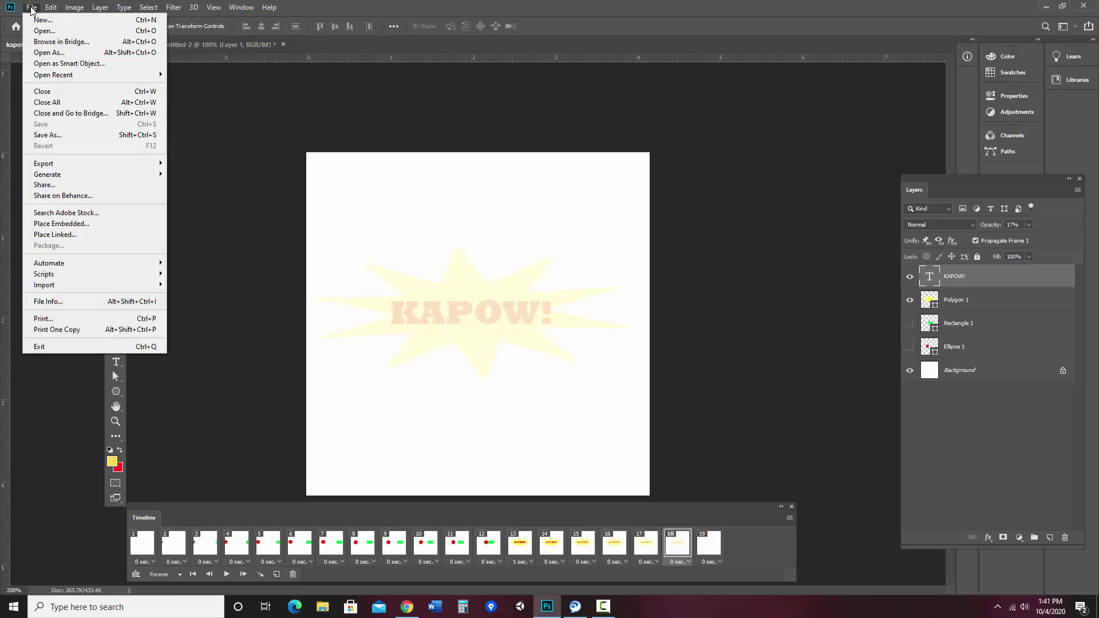
pyautogui.moveTo(42, 164)
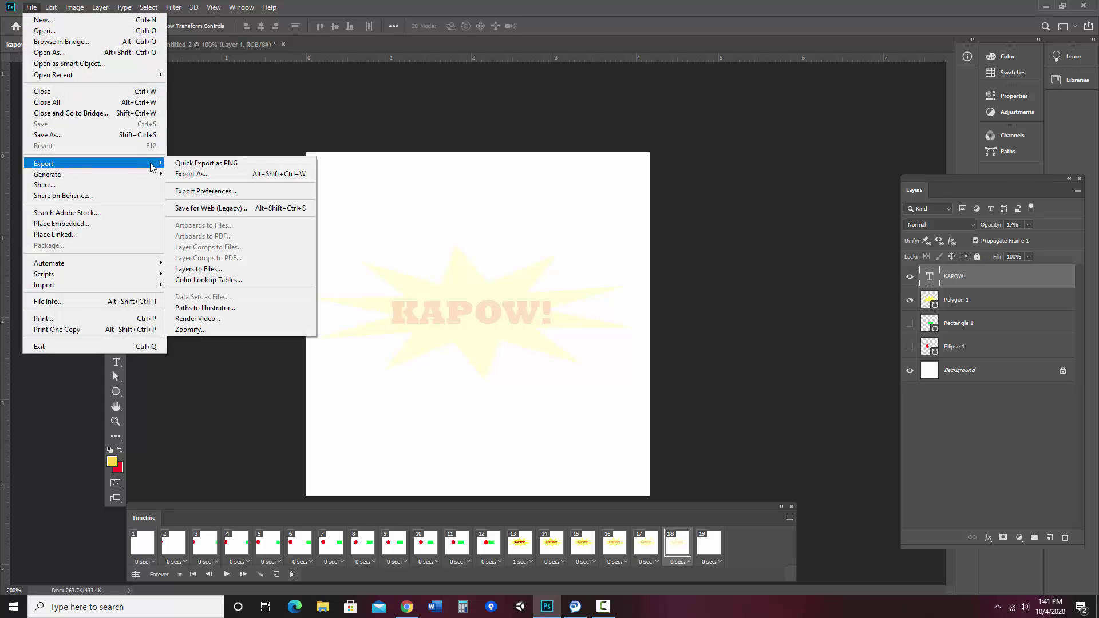
pyautogui.click(234, 209)
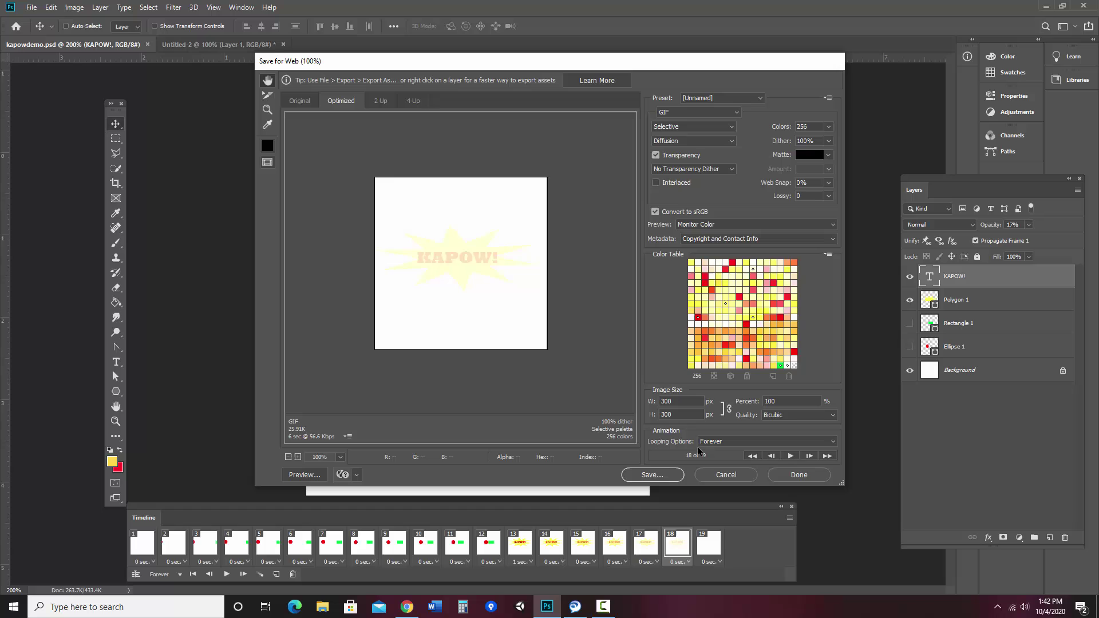
pyautogui.click(651, 475)
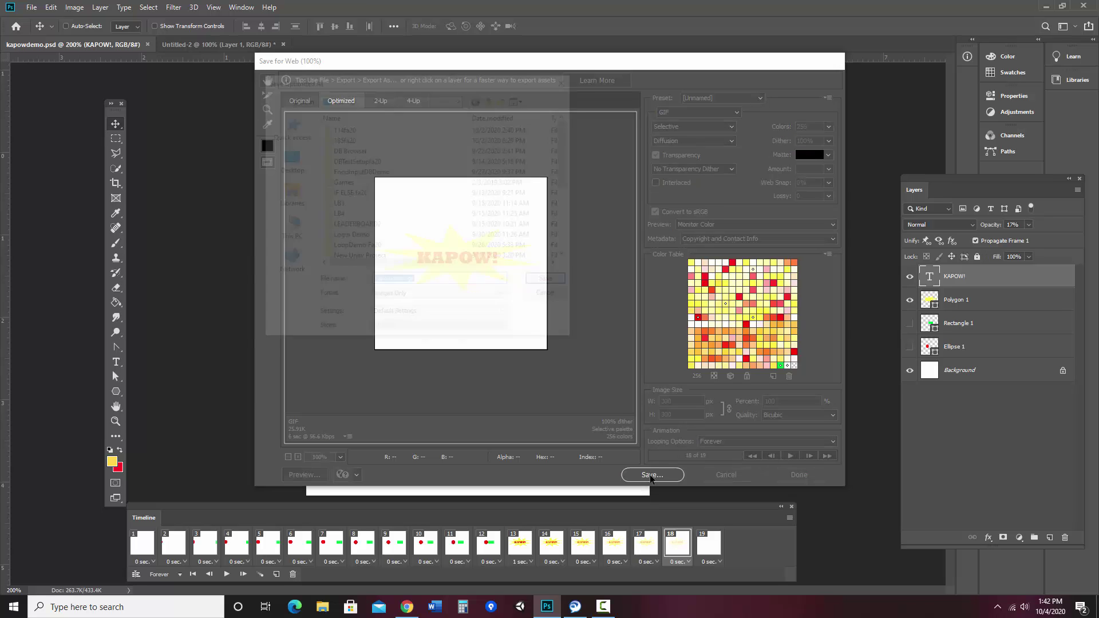
pyautogui.click(550, 282)
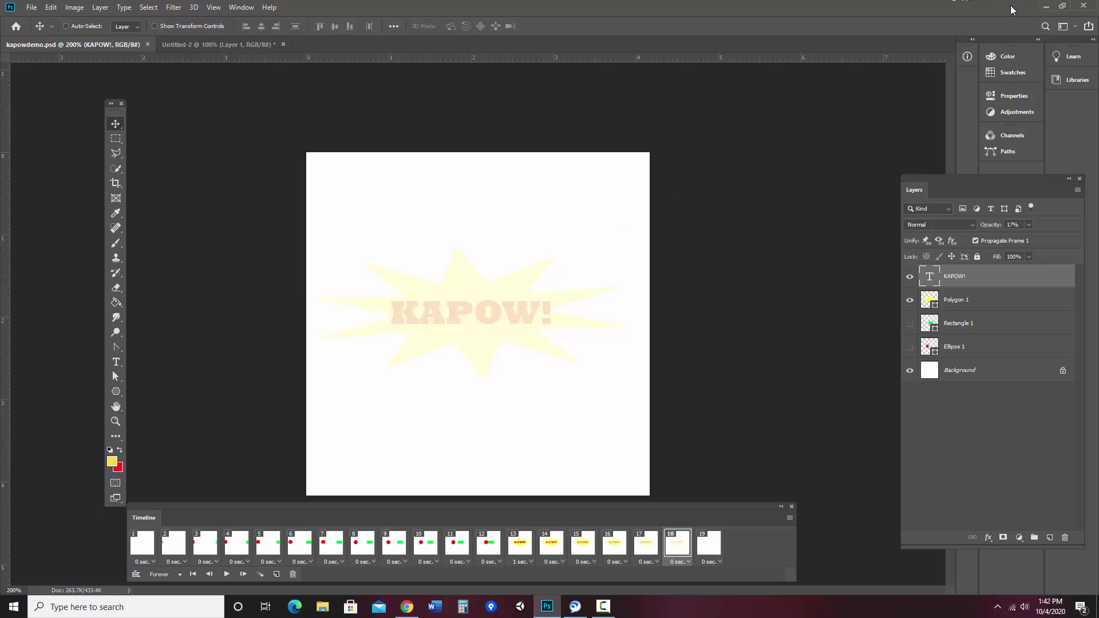
# Minimize Photoshop and open kapowdemo.gif from the desktop in Windows Photos
pyautogui.click(1045, 7)
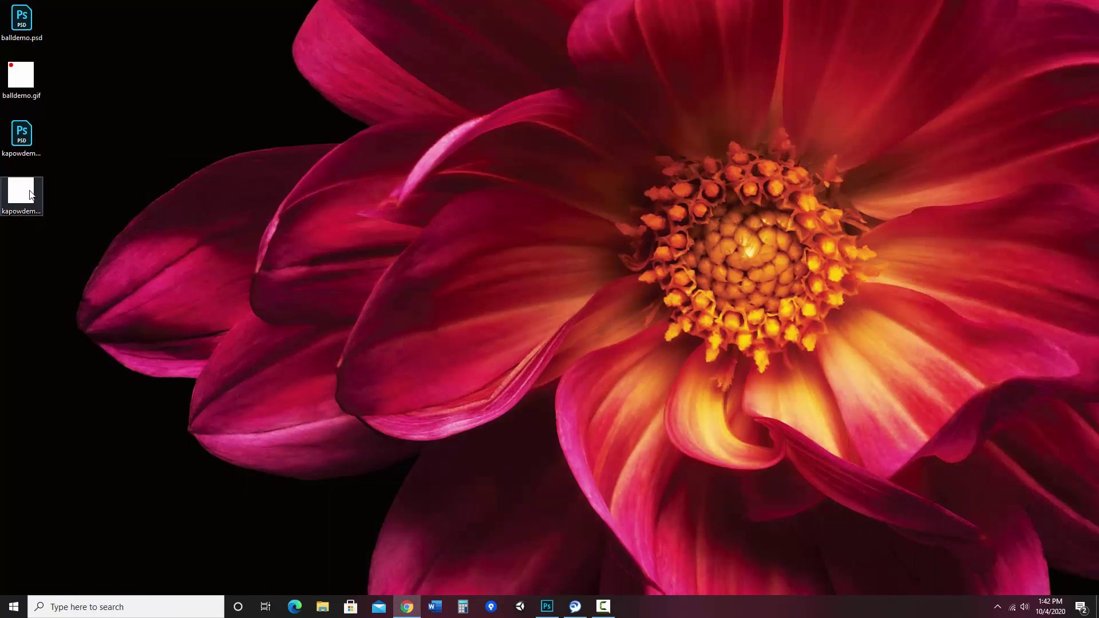
pyautogui.doubleClick(25, 194)
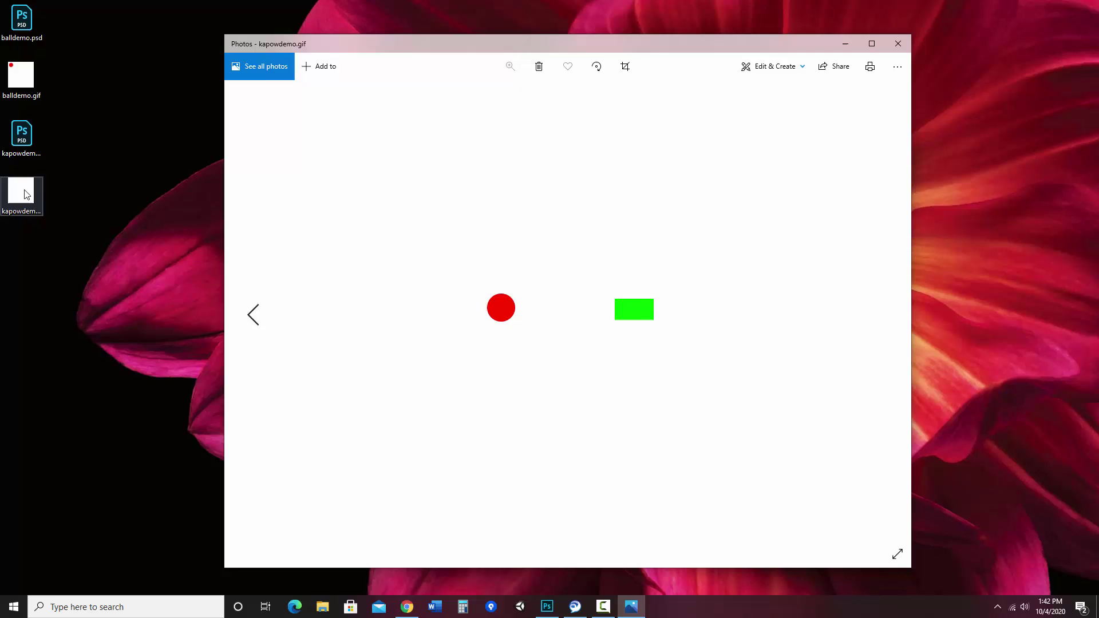